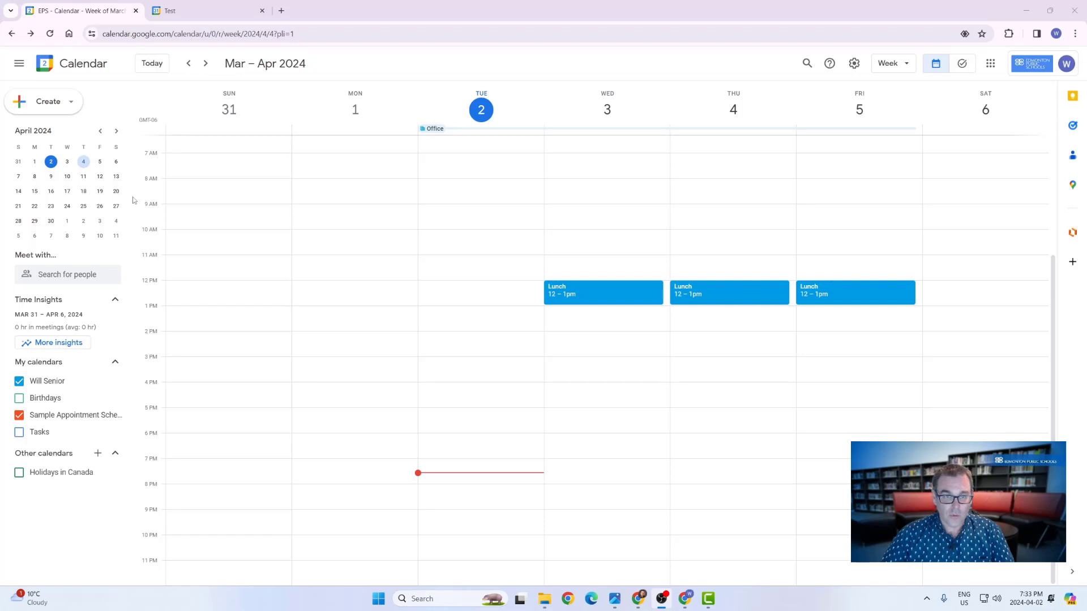
# Create a new bookable appointment schedule titled "Interviews"
pyautogui.click(71, 102)
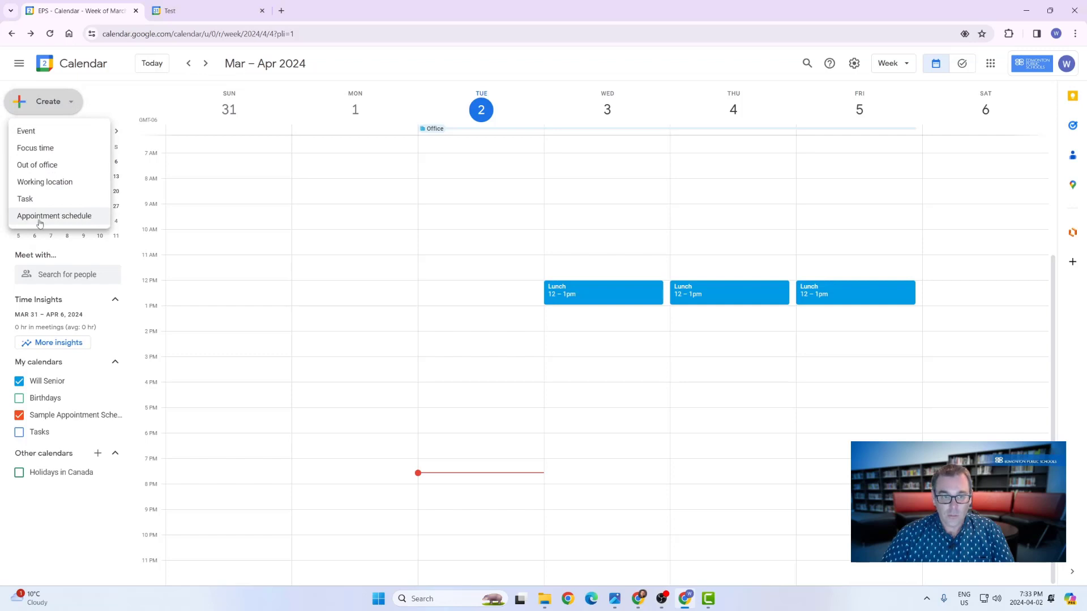
pyautogui.click(93, 220)
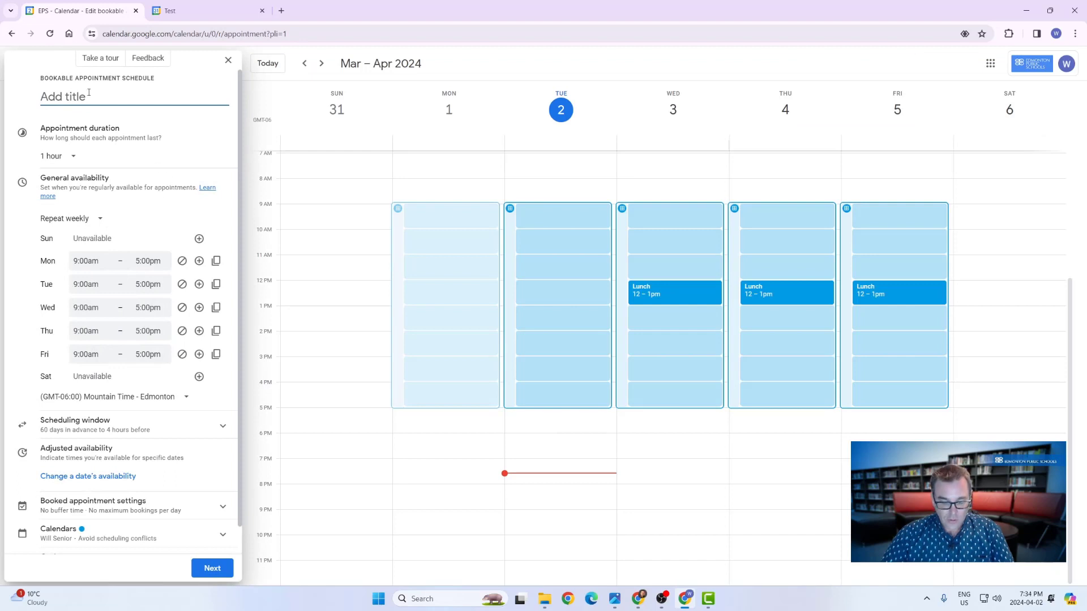
pyautogui.write('Intervie')
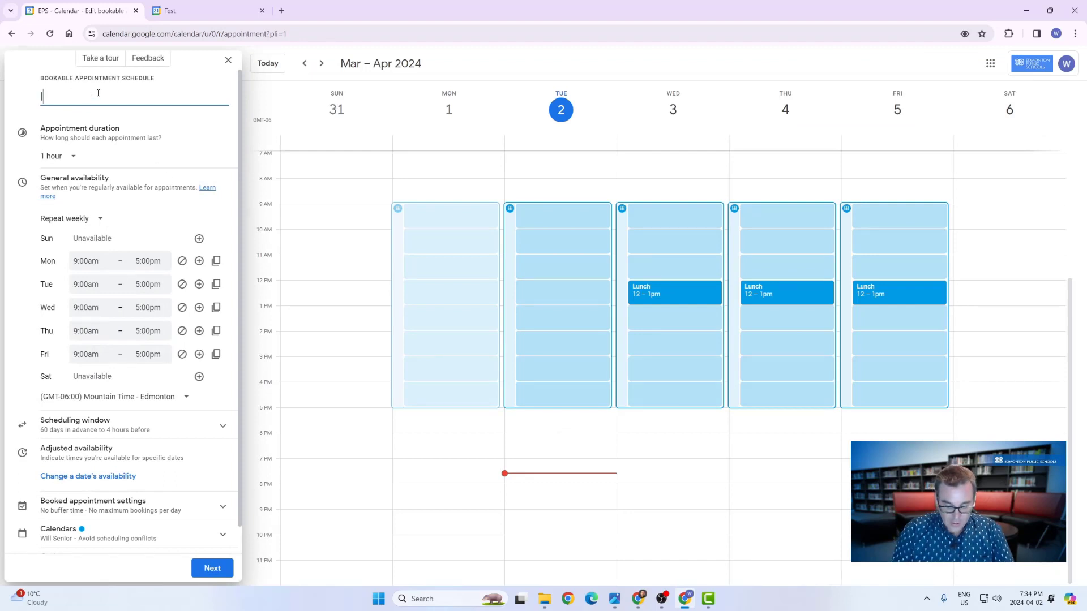
pyautogui.write('ws')
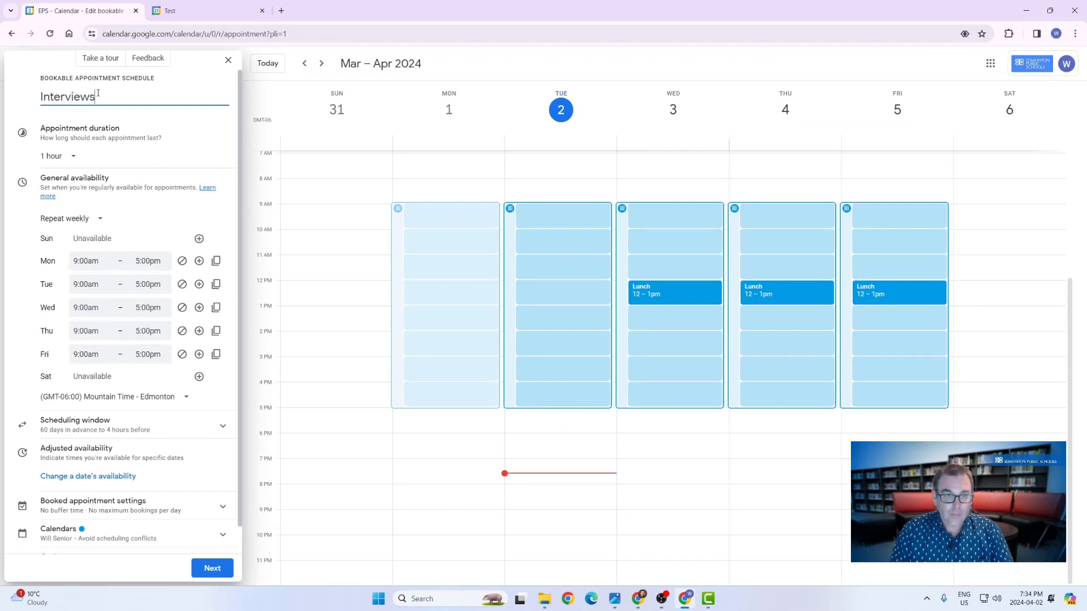
# Set a custom appointment duration of 17 minutes
pyautogui.click(74, 160)
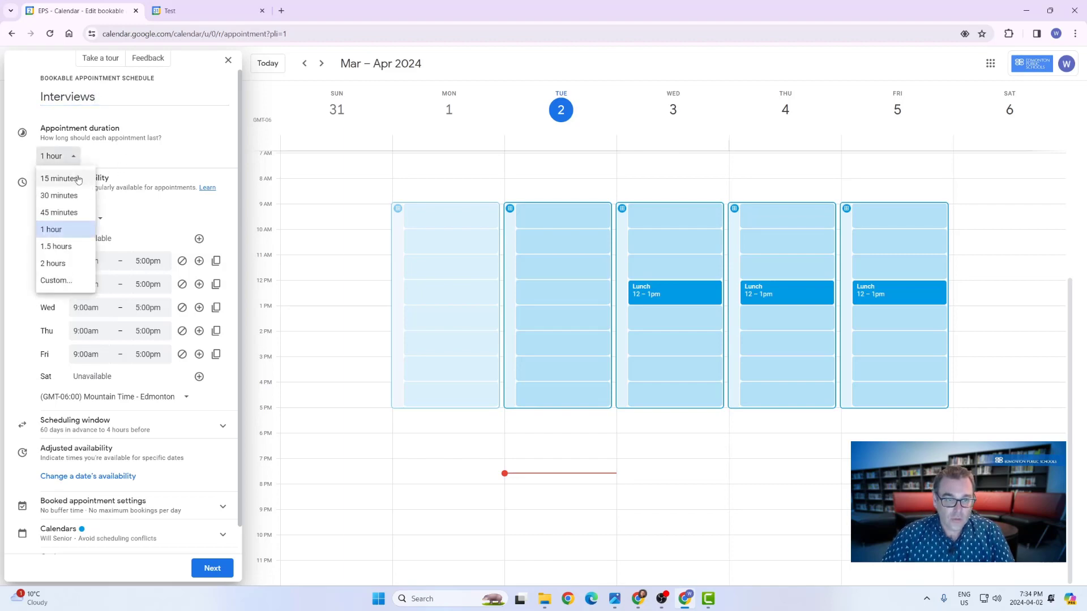
pyautogui.click(50, 282)
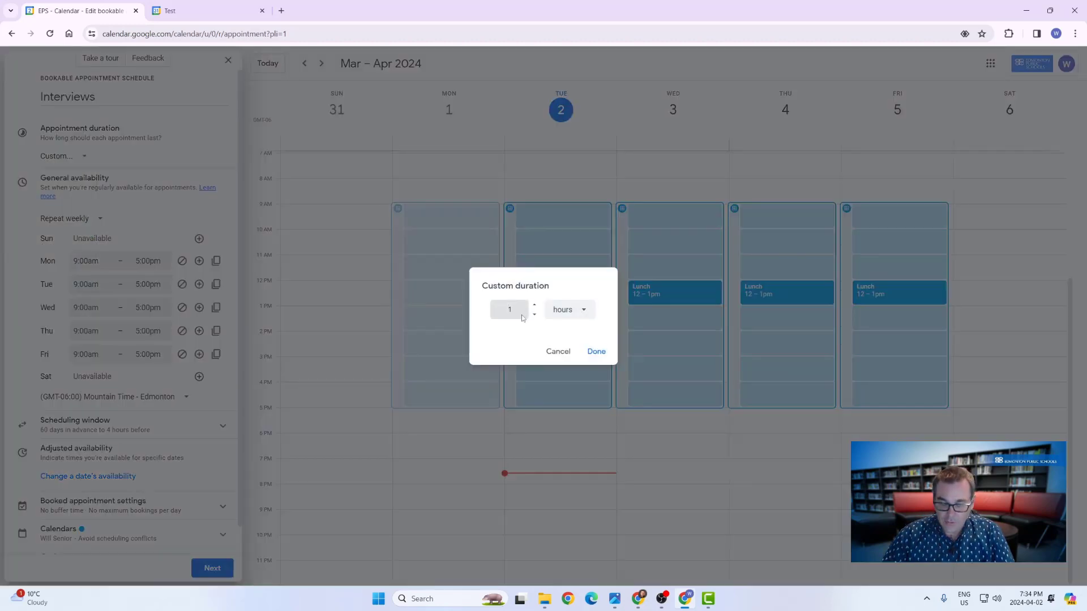
pyautogui.write('7')
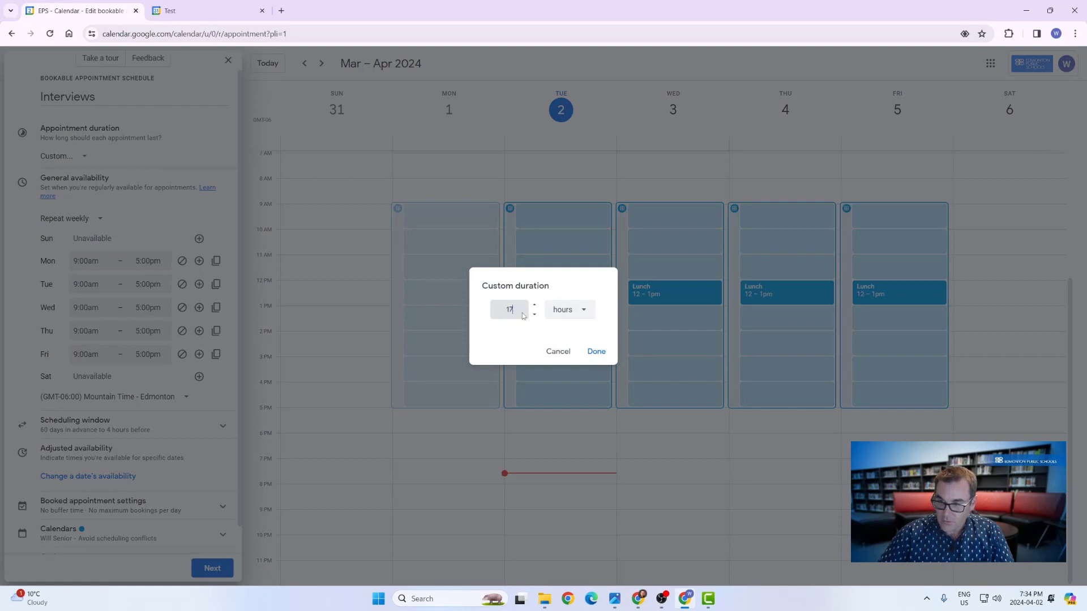
pyautogui.click(571, 310)
pyautogui.click(570, 333)
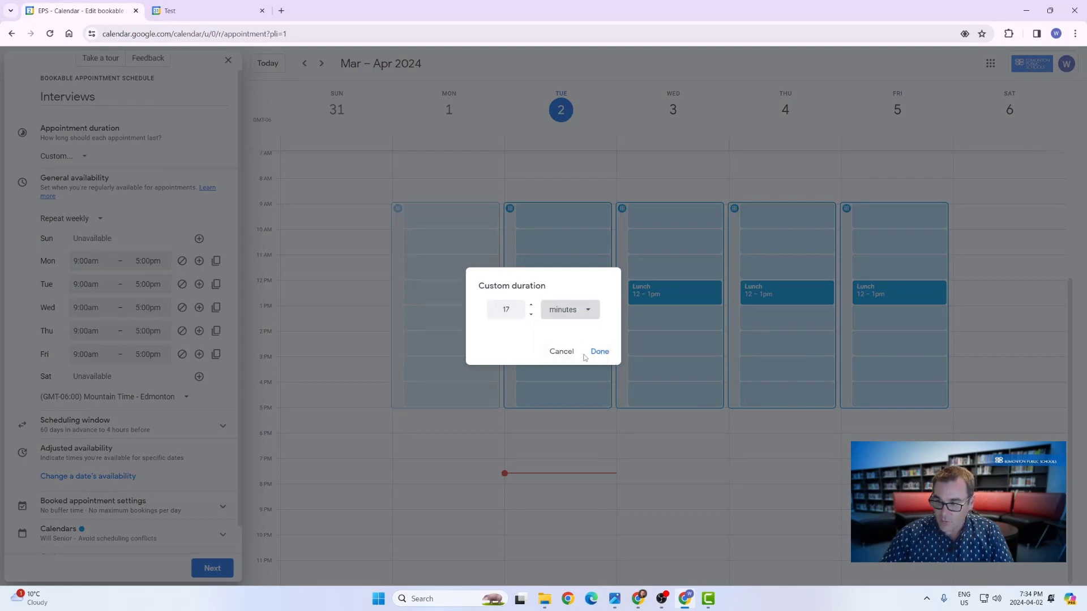
pyautogui.click(598, 352)
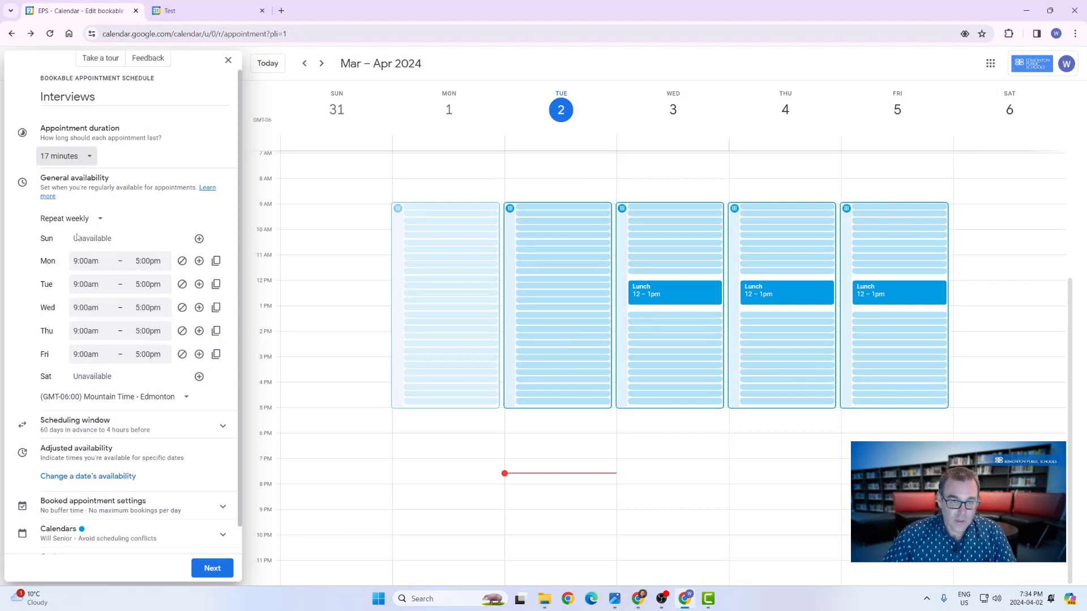
# Make Monday and Tuesday unavailable and set the weekly end times to 4:30pm on Wednesday and 4:00pm on Thursday and Friday
pyautogui.click(184, 263)
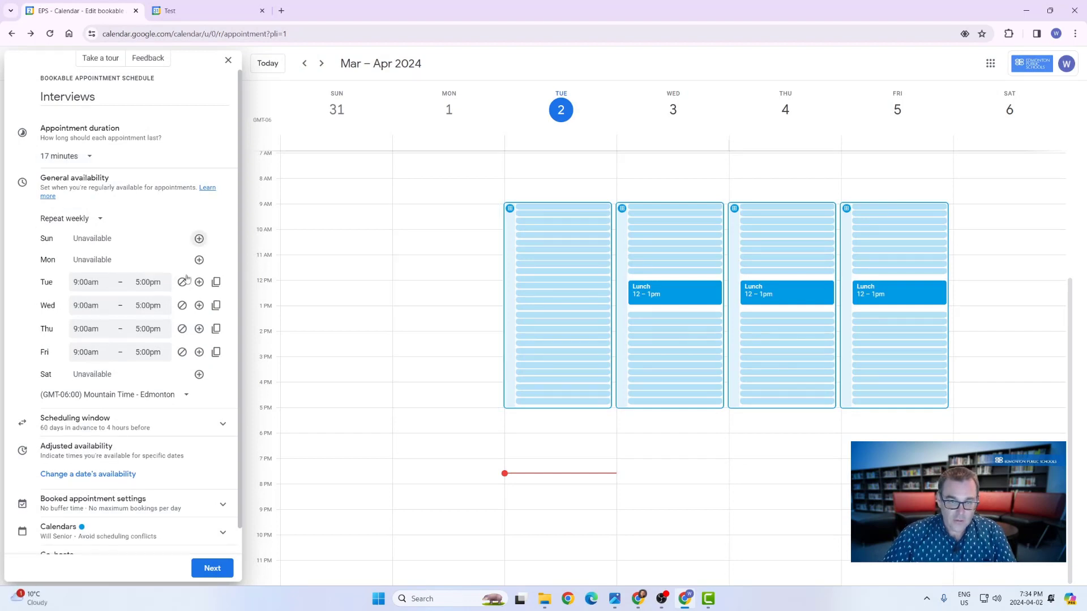
pyautogui.click(181, 282)
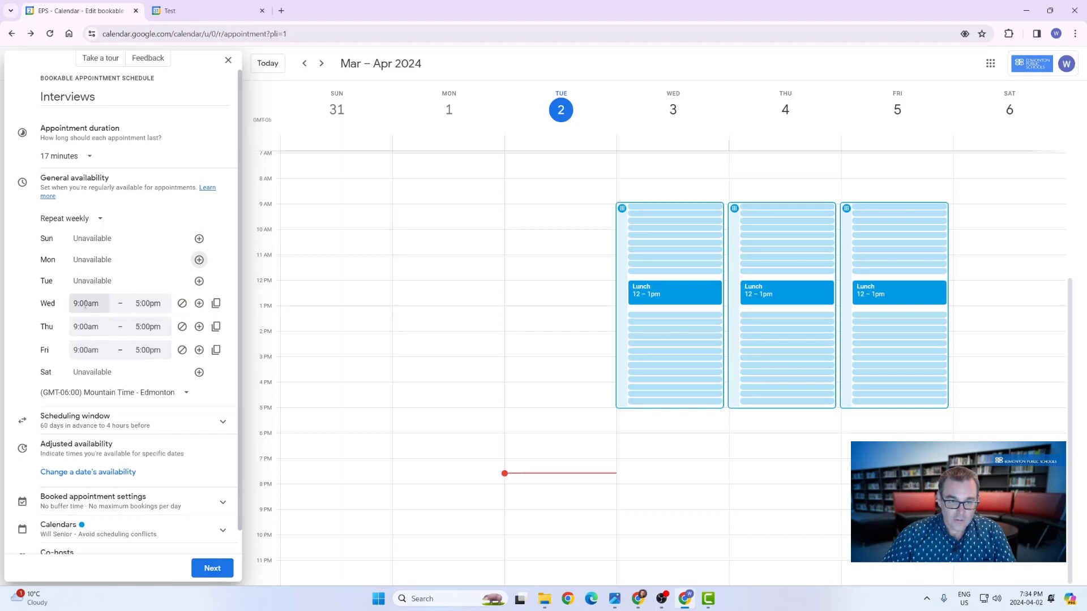
pyautogui.click(147, 303)
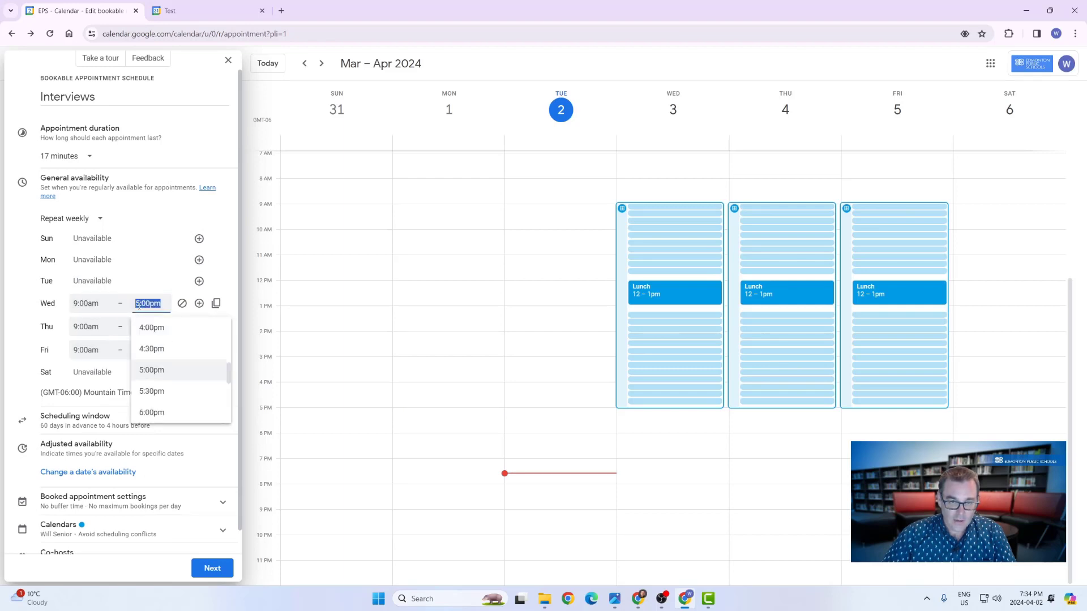
pyautogui.click(144, 348)
pyautogui.click(147, 326)
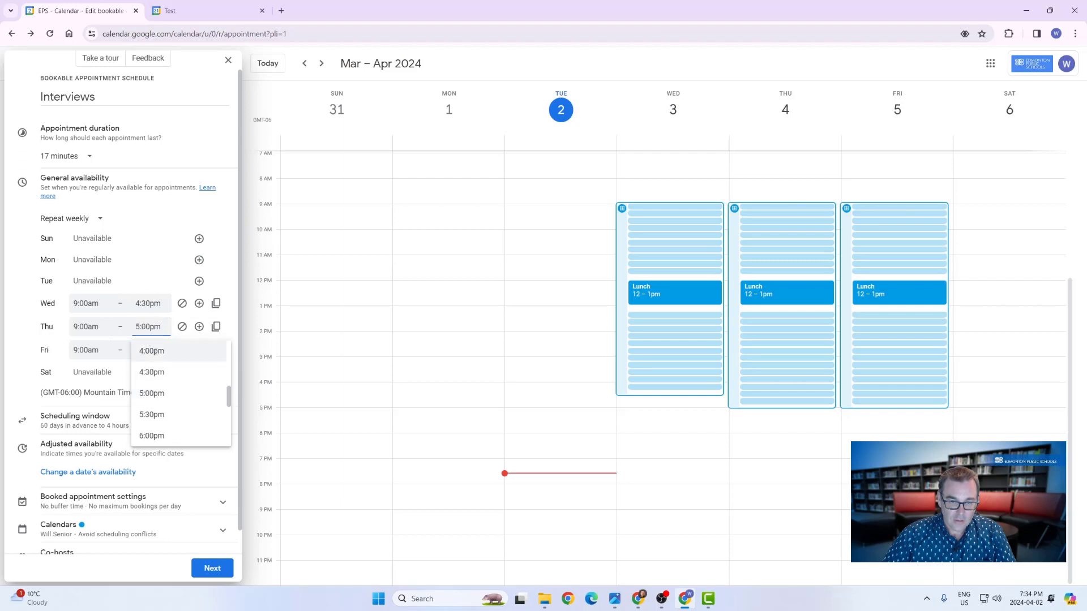
pyautogui.click(150, 351)
pyautogui.click(150, 350)
pyautogui.click(156, 373)
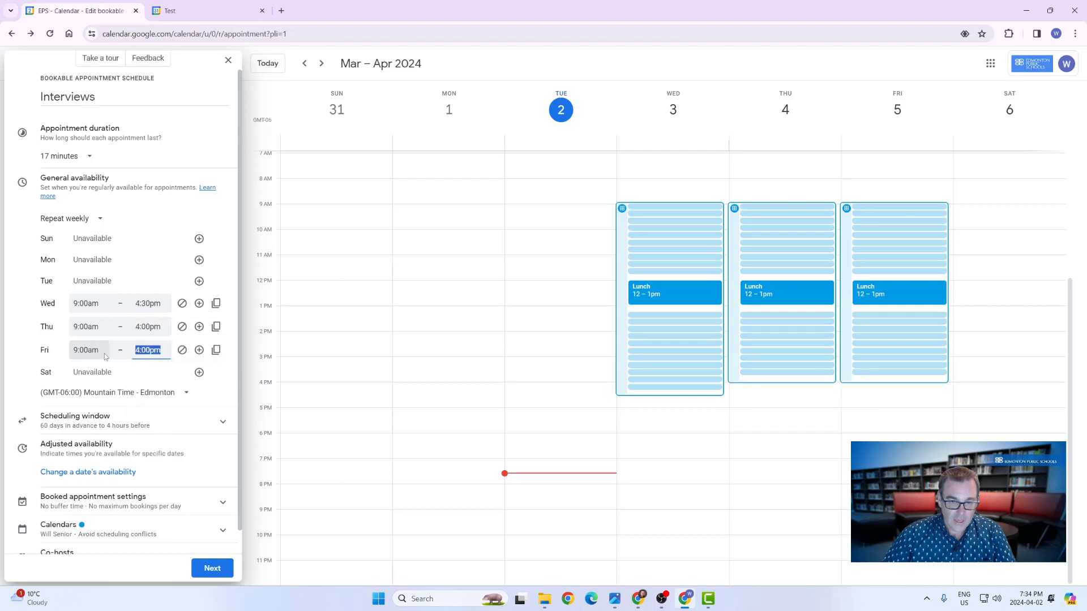
# Set the weekly start times to 9:00am on Friday, 8:00am on Thursday and 10:00am on Wednesday
pyautogui.click(82, 348)
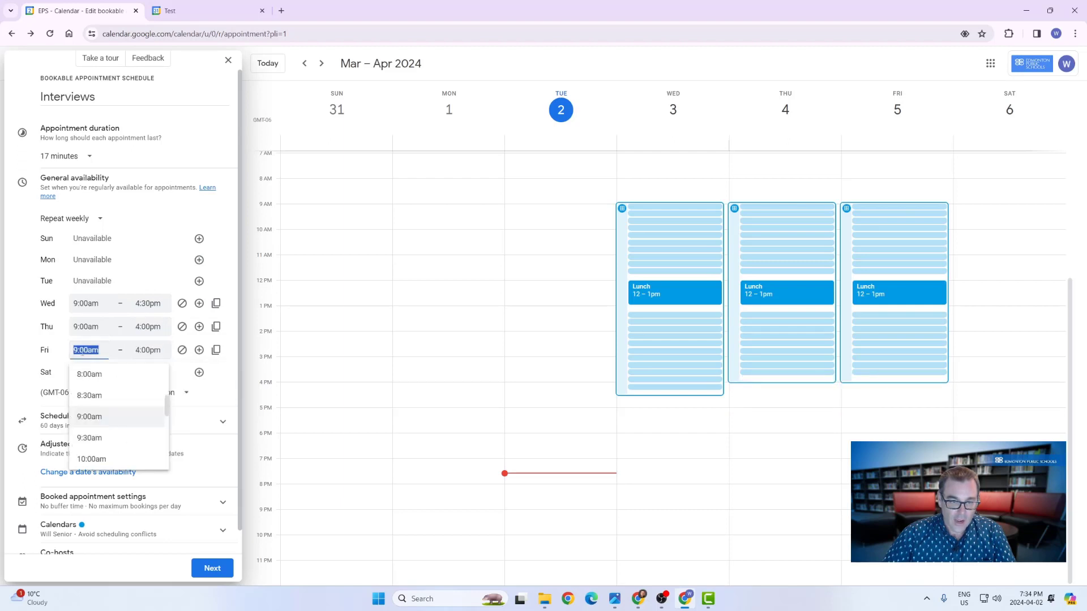
pyautogui.click(83, 416)
pyautogui.click(87, 326)
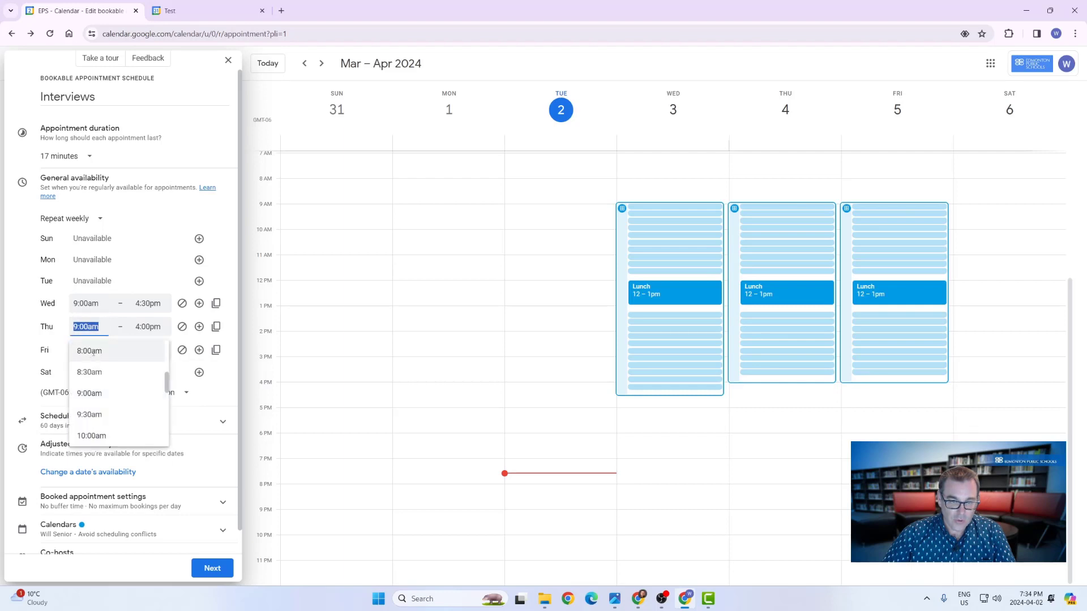
pyautogui.click(88, 350)
pyautogui.click(88, 304)
pyautogui.click(89, 413)
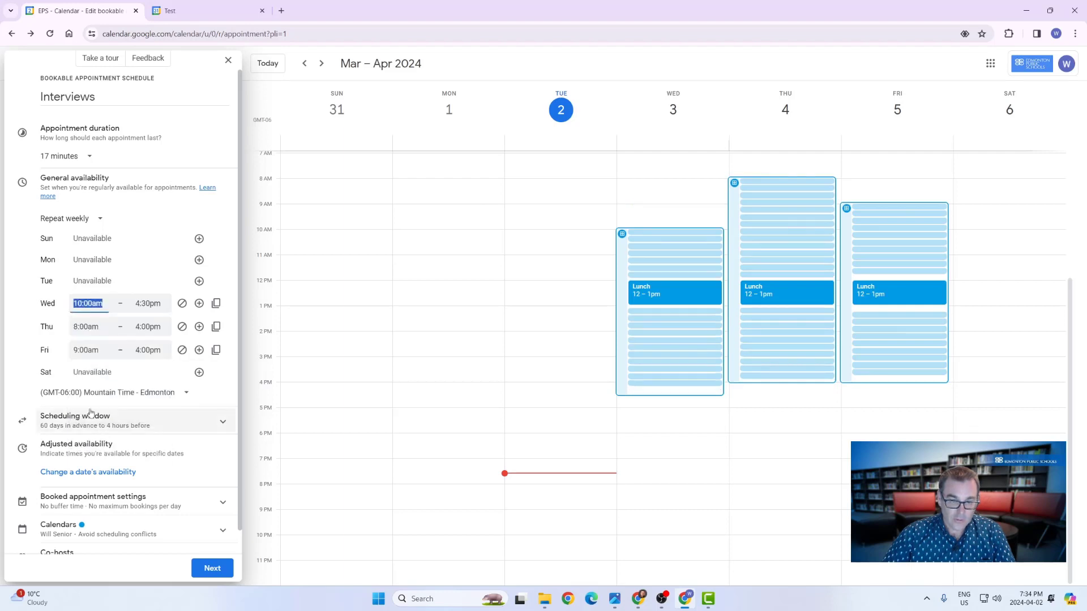
pyautogui.click(202, 152)
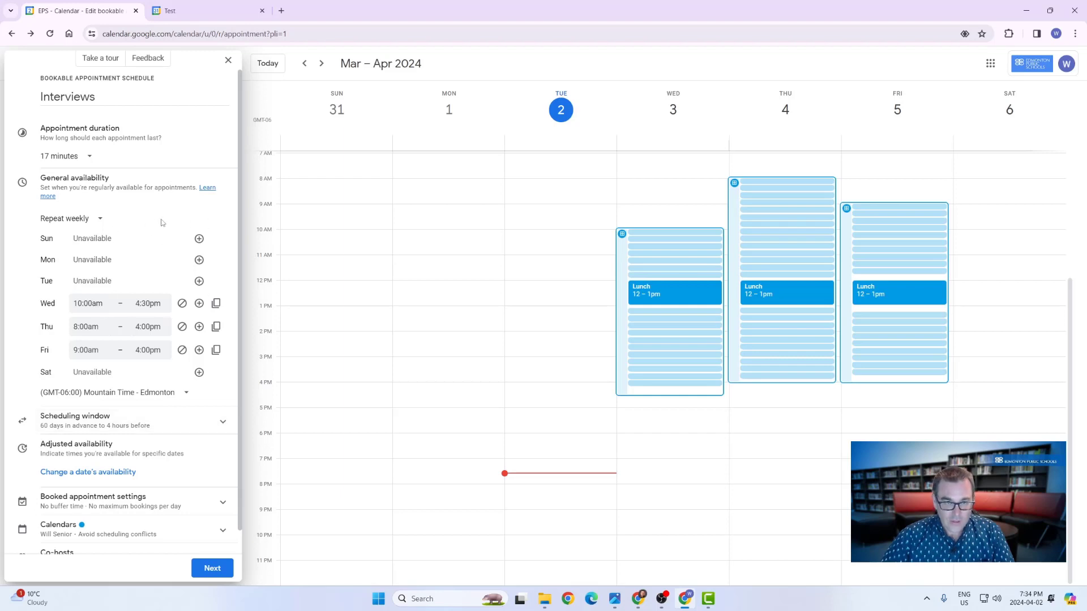
# Change the availability to "Does not repeat" and add April 4, 2024 as a second date
pyautogui.click(99, 223)
pyautogui.click(79, 240)
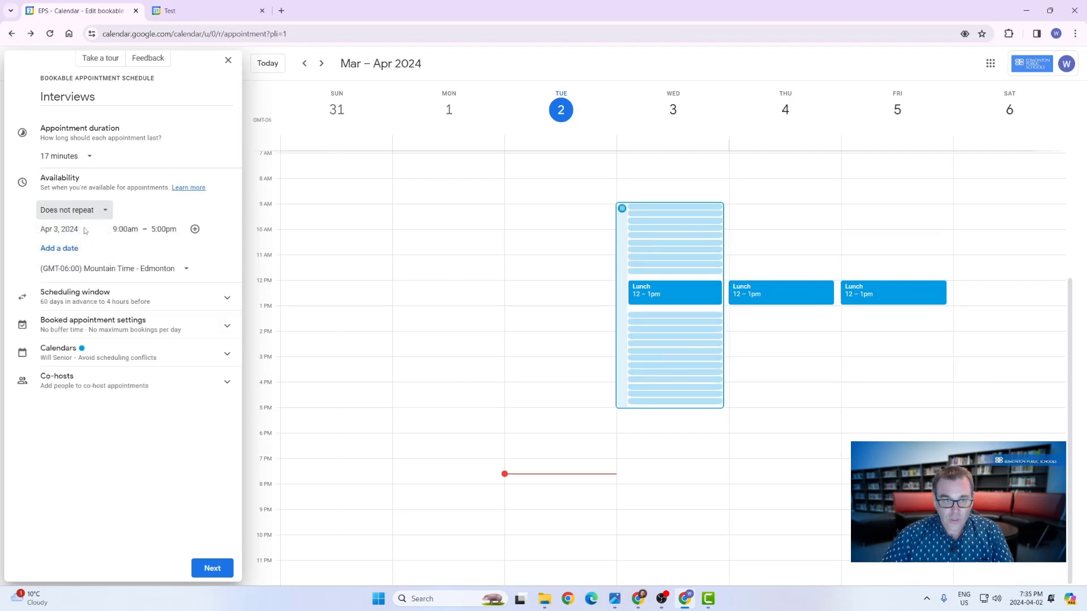
pyautogui.click(66, 253)
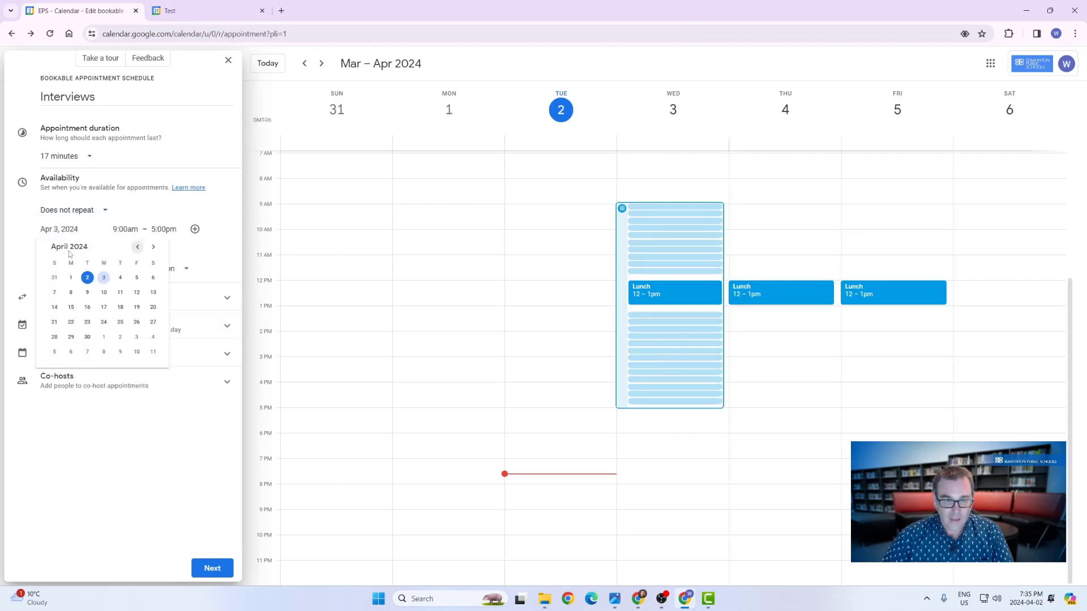
pyautogui.click(119, 278)
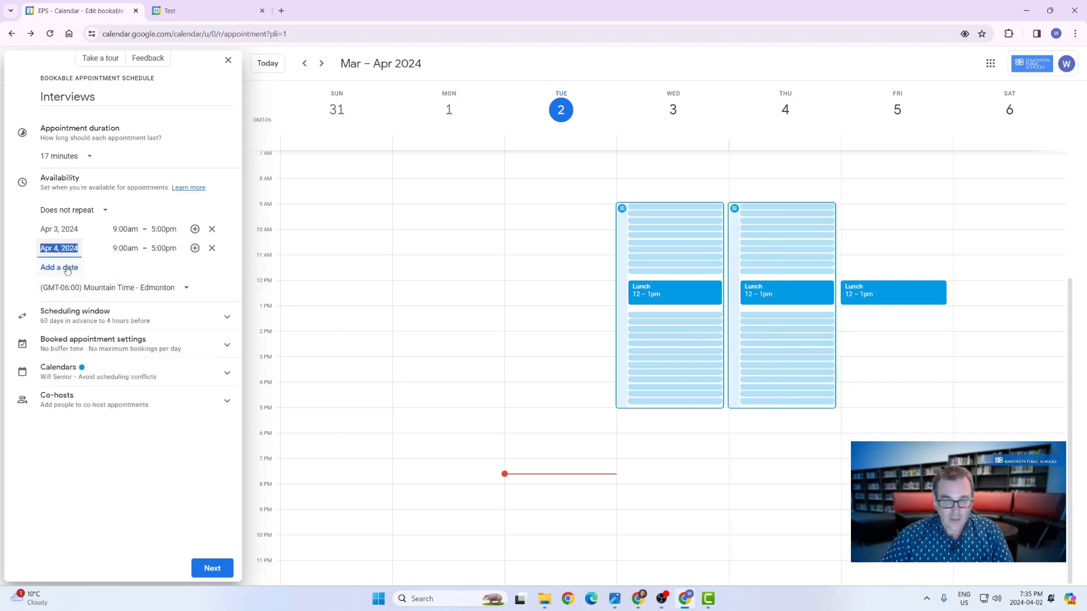
# Set the April 3 availability to 8:00am–4:00pm
pyautogui.click(125, 229)
pyautogui.click(134, 255)
pyautogui.click(163, 229)
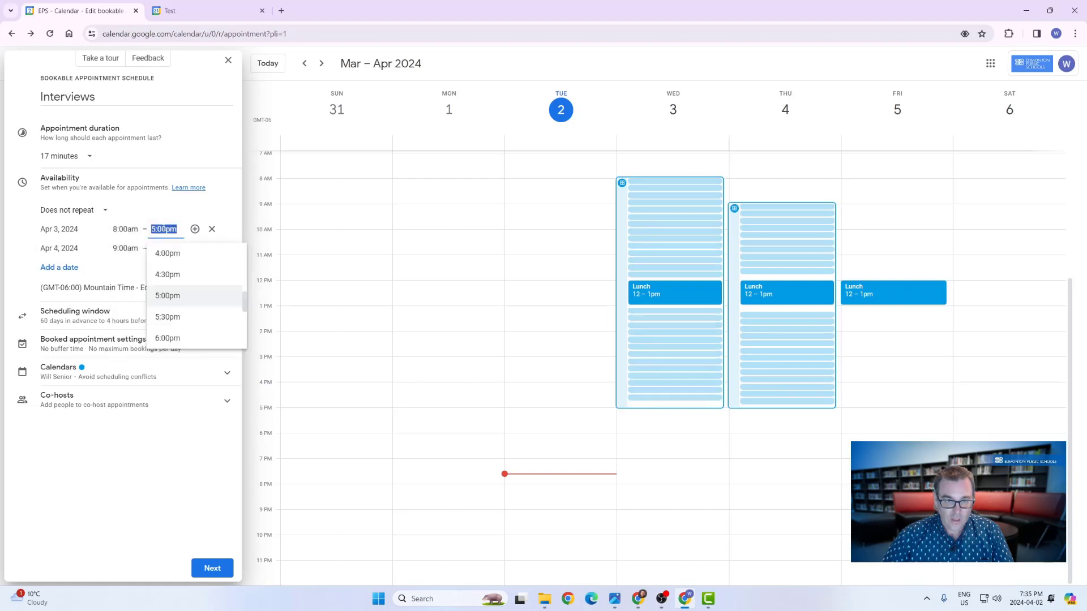
pyautogui.click(166, 249)
# Set the April 4 availability to 8:30am–3:30pm
pyautogui.click(125, 248)
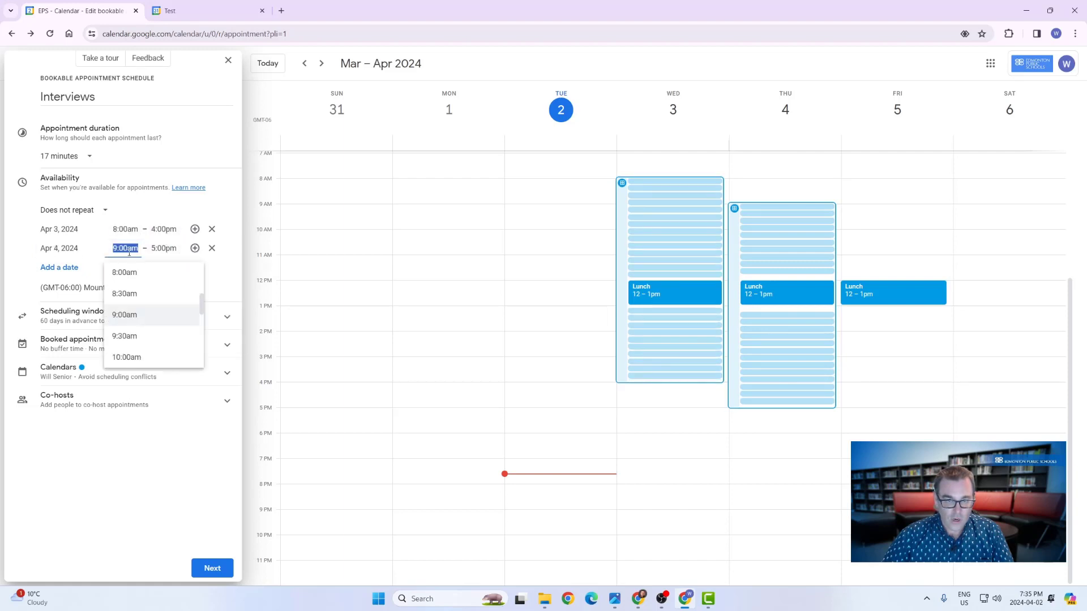
pyautogui.click(151, 266)
pyautogui.click(164, 248)
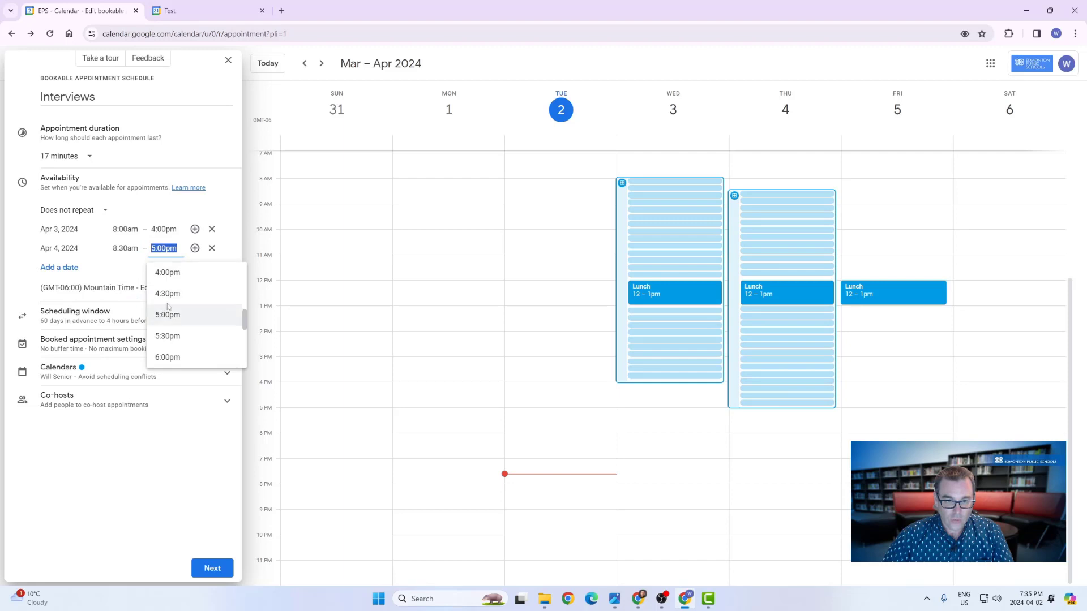
pyautogui.scroll(3, 243, 315)
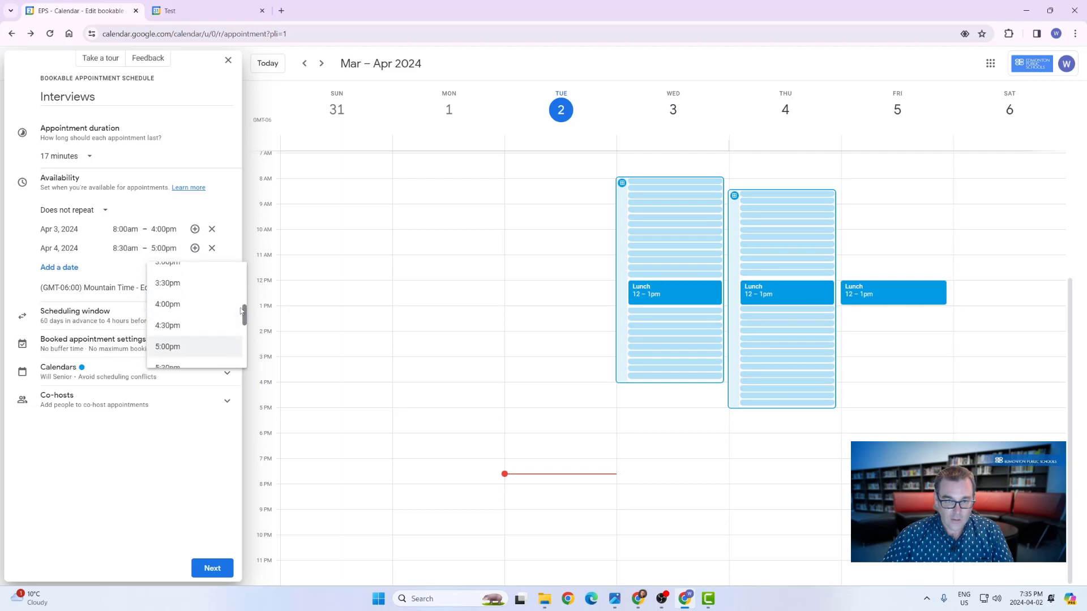
pyautogui.click(188, 284)
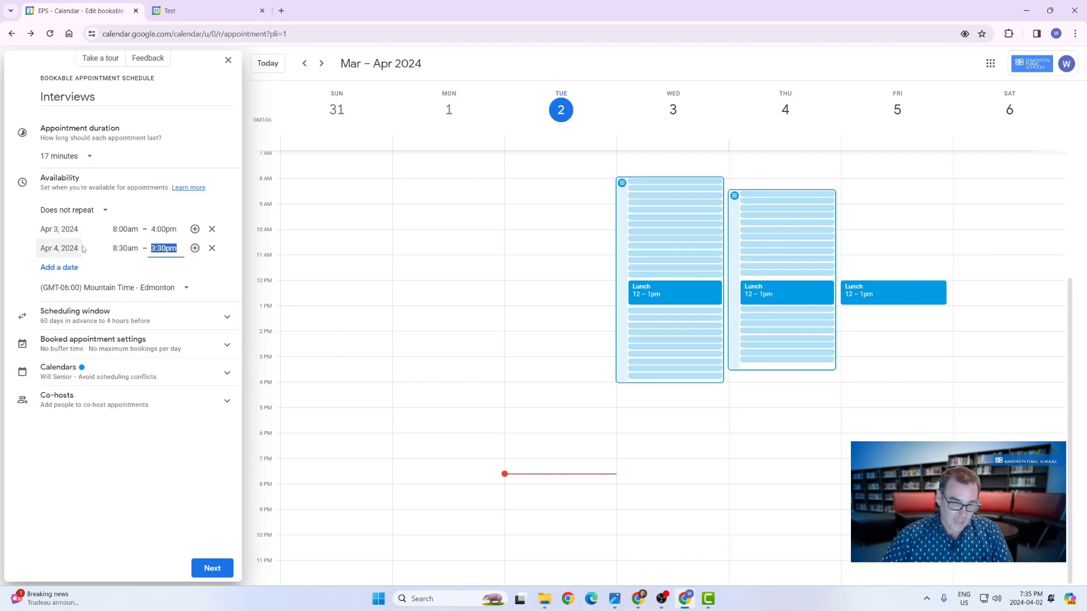
# Enable a buffer time of 5 minutes between appointment slots in the booked appointment settings
pyautogui.click(81, 352)
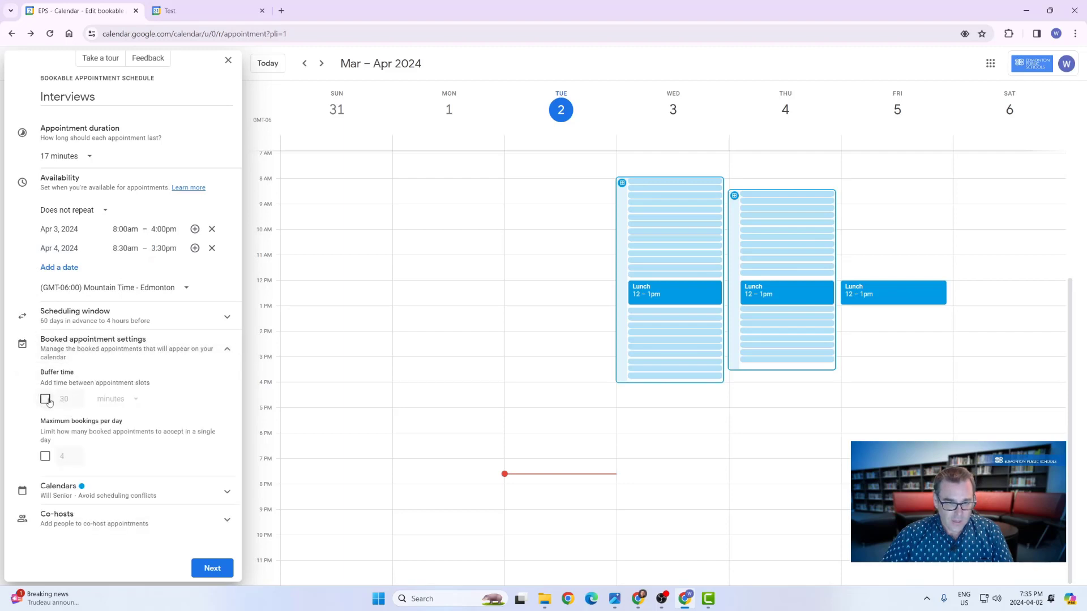
pyautogui.click(46, 400)
pyautogui.click(60, 401)
pyautogui.scroll(-2, 59, 402)
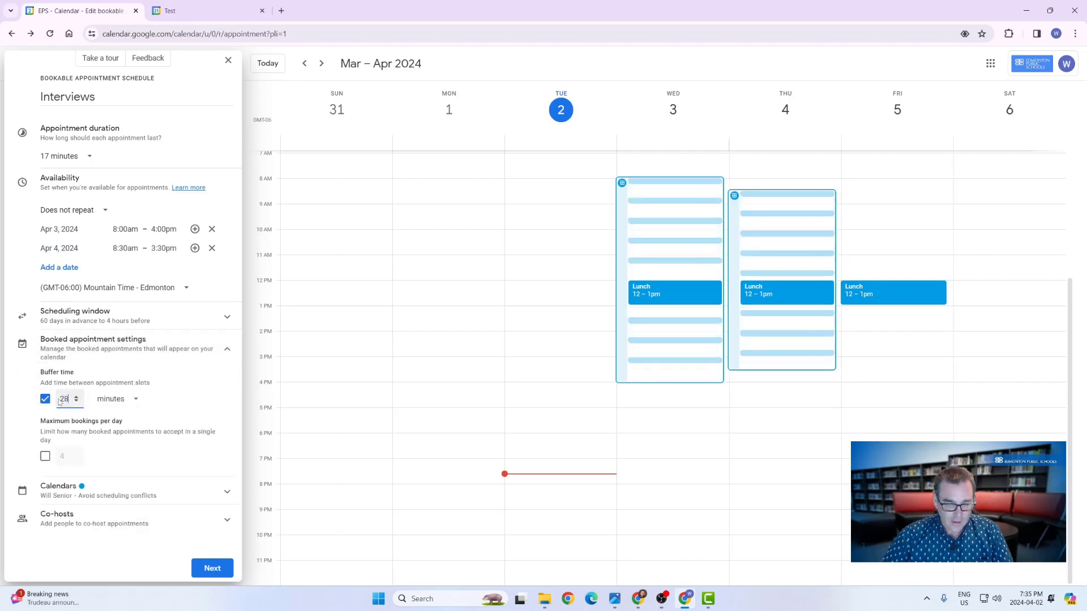
pyautogui.doubleClick(64, 399)
pyautogui.write('5')
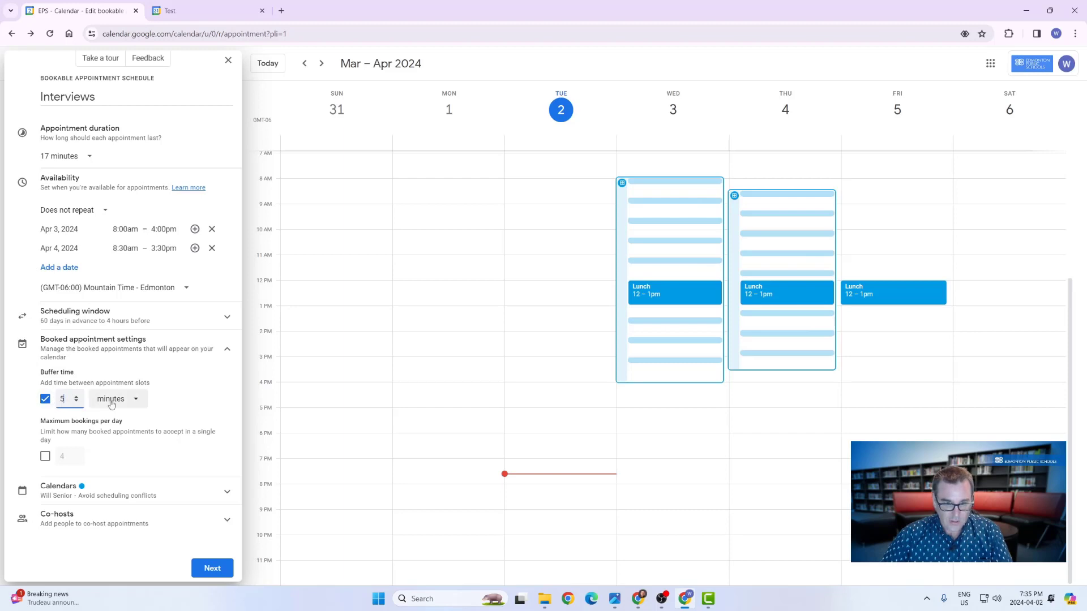
# Limit the maximum bookings per day to 10, staying on the schedule's availability settings page
pyautogui.click(45, 456)
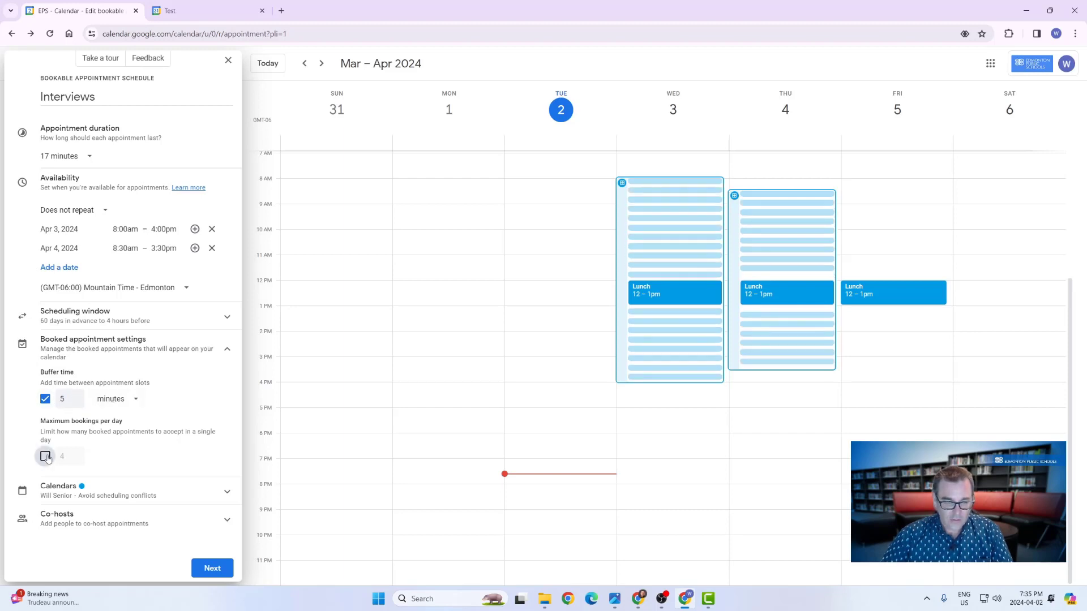
pyautogui.doubleClick(66, 456)
pyautogui.write('1')
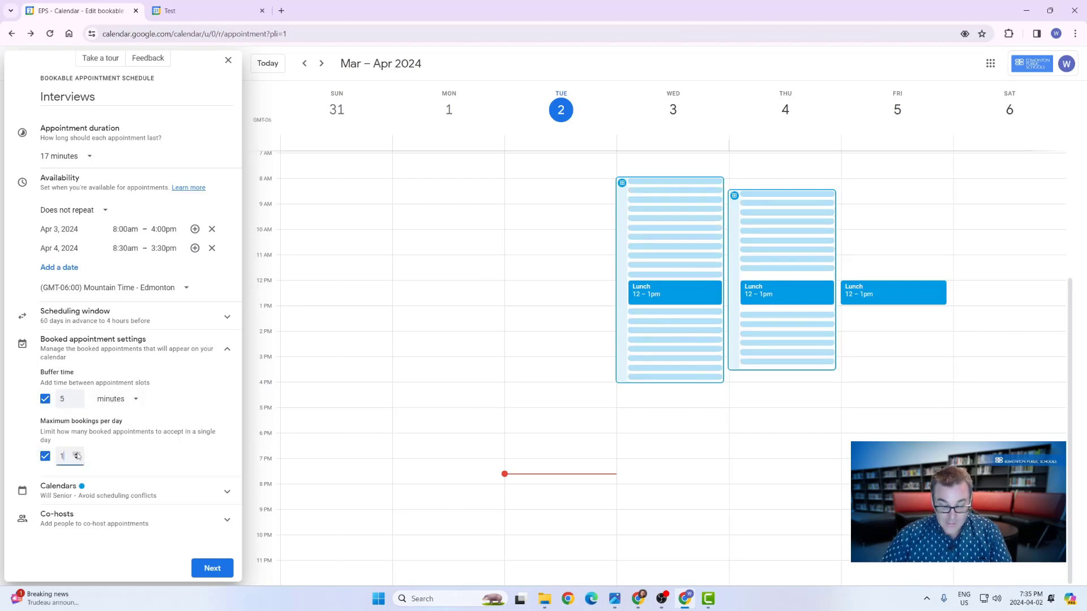
pyautogui.write('0')
pyautogui.press('Return')
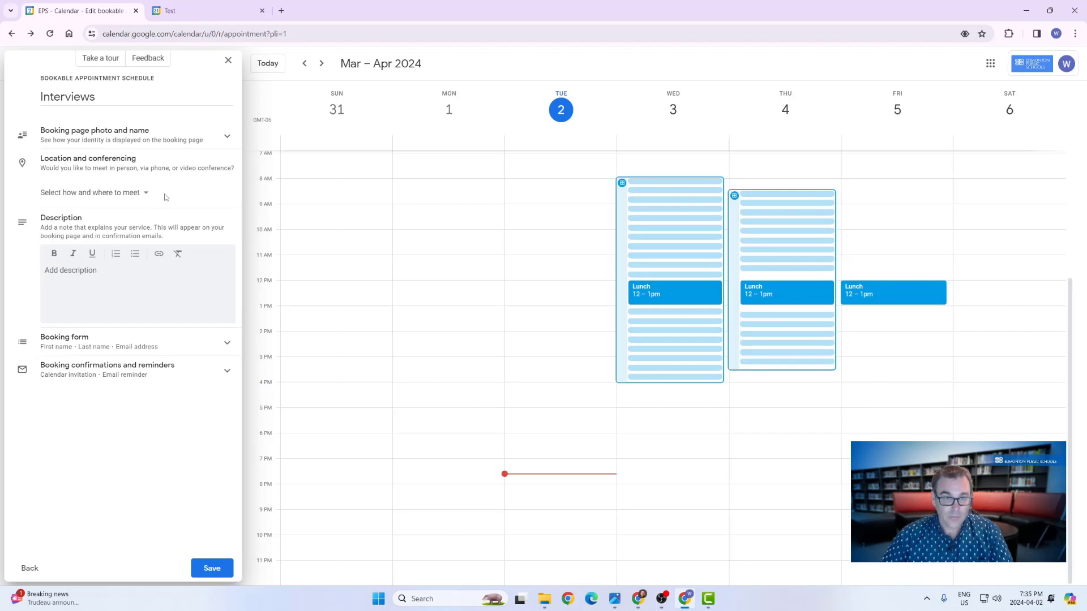
pyautogui.click(29, 568)
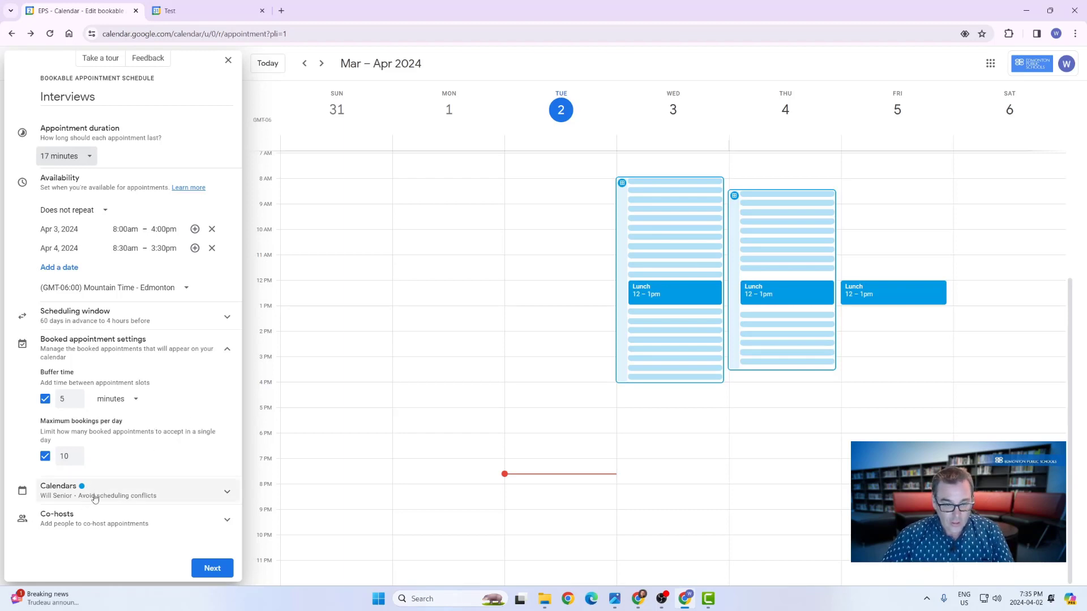
# Assign the Interviews schedule to the Sample Appointment Schedule calendar in the calendar settings
pyautogui.click(227, 492)
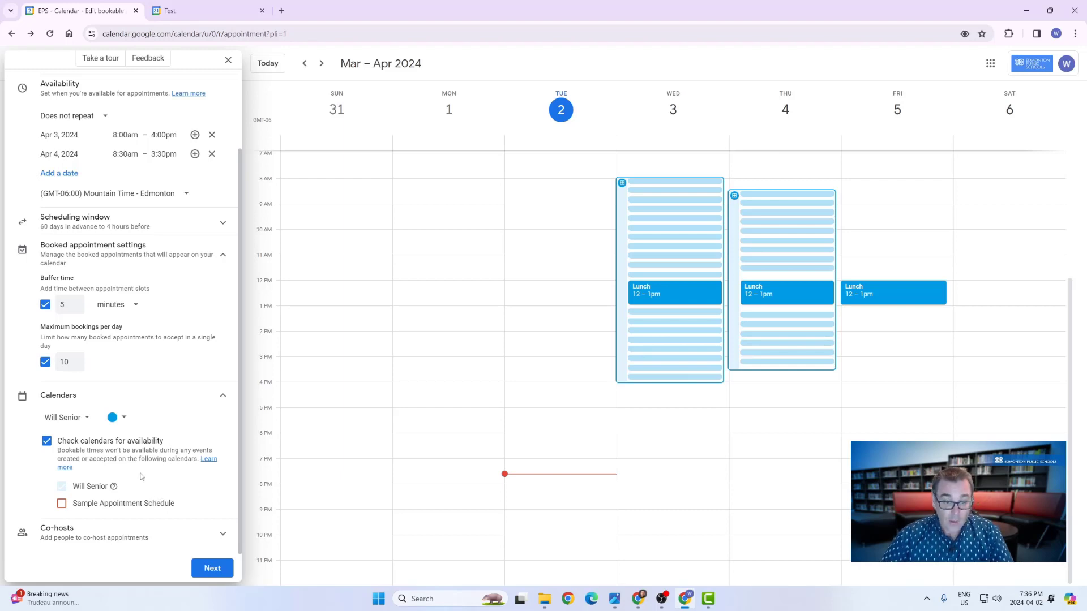
pyautogui.click(86, 419)
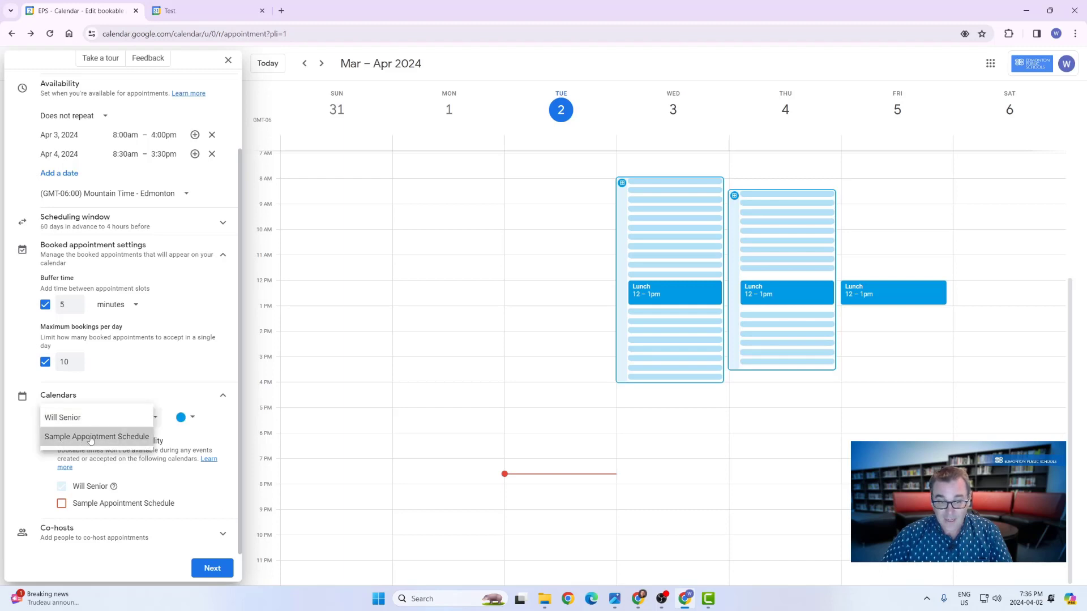
pyautogui.click(91, 438)
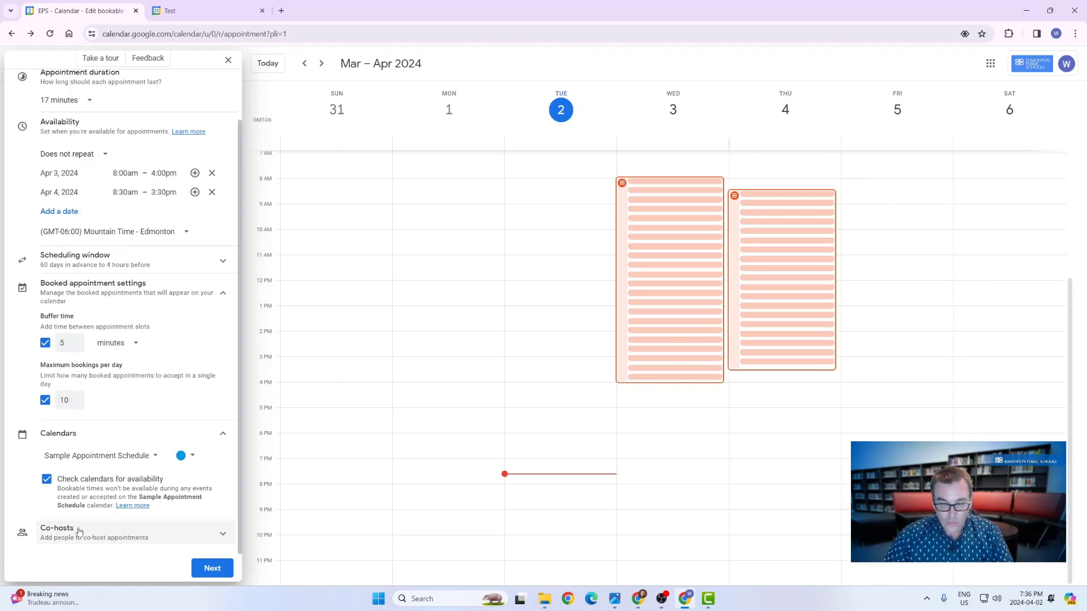
# Add a colleague as co-host of the Interviews appointment schedule
pyautogui.click(115, 533)
pyautogui.click(114, 528)
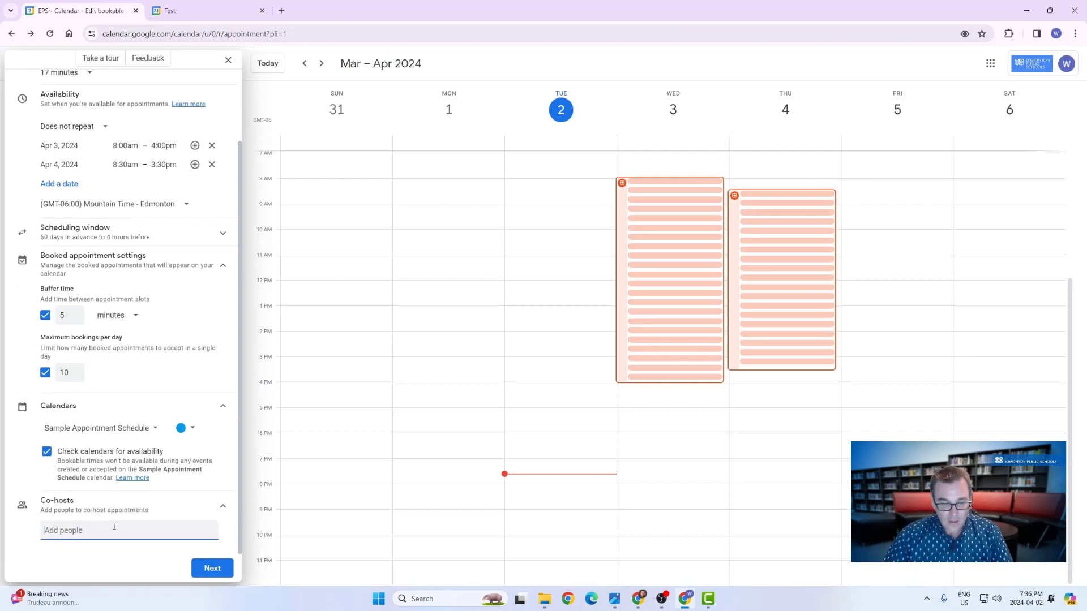
pyautogui.write('Will.')
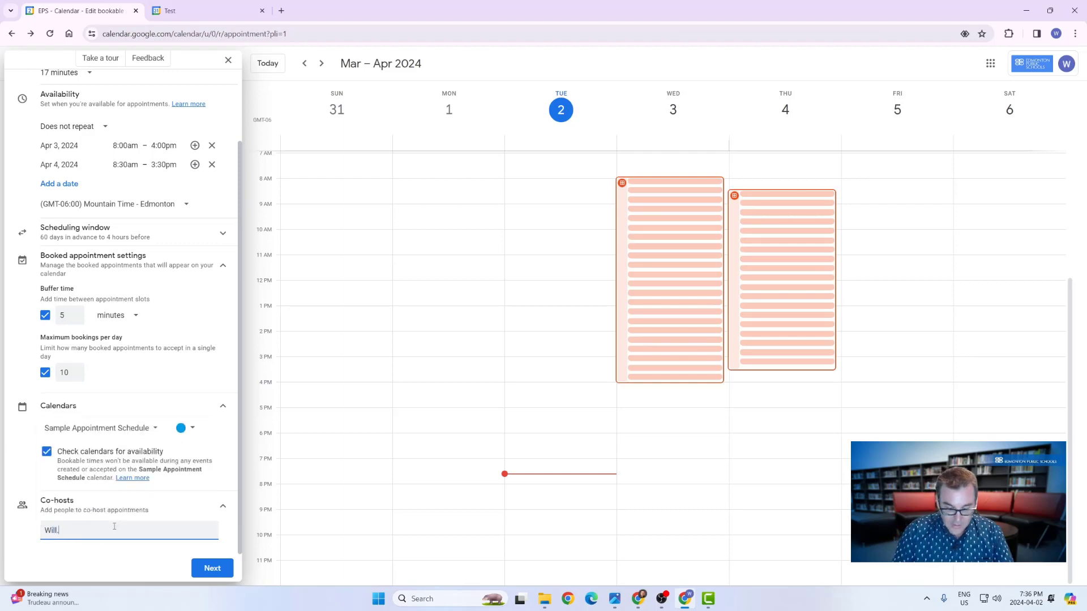
pyautogui.click(162, 438)
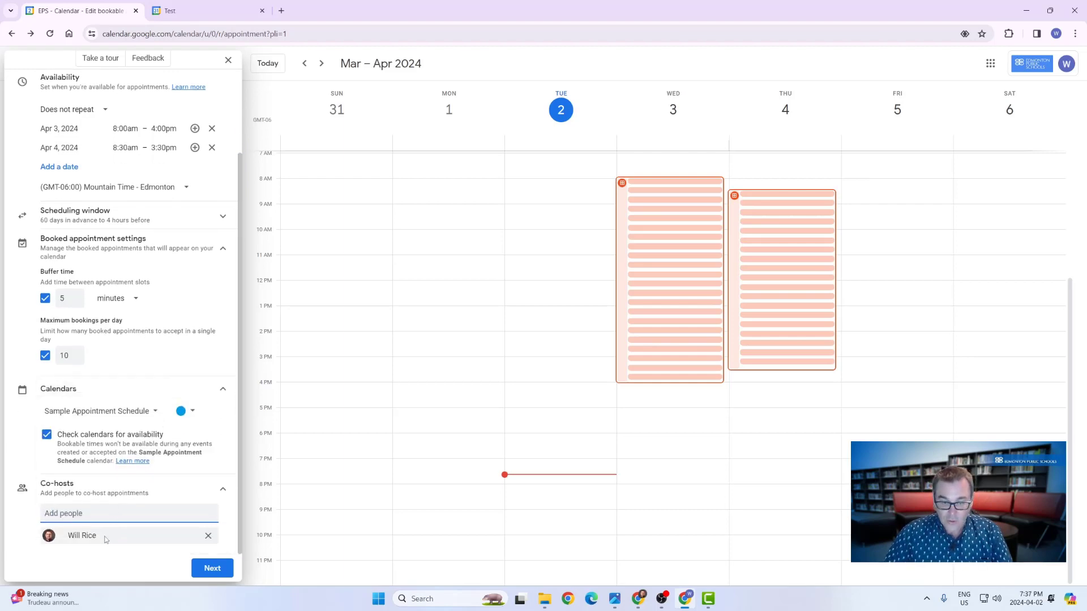
pyautogui.moveTo(106, 540)
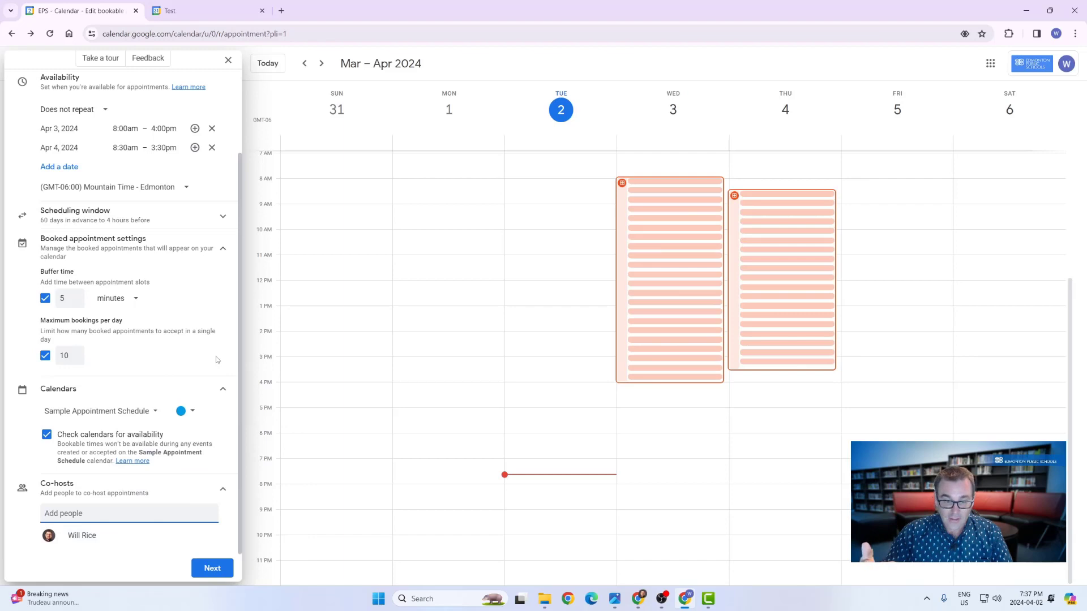
# Continue to the booking page details and set the meeting method to Google Meet video conferencing
pyautogui.click(214, 569)
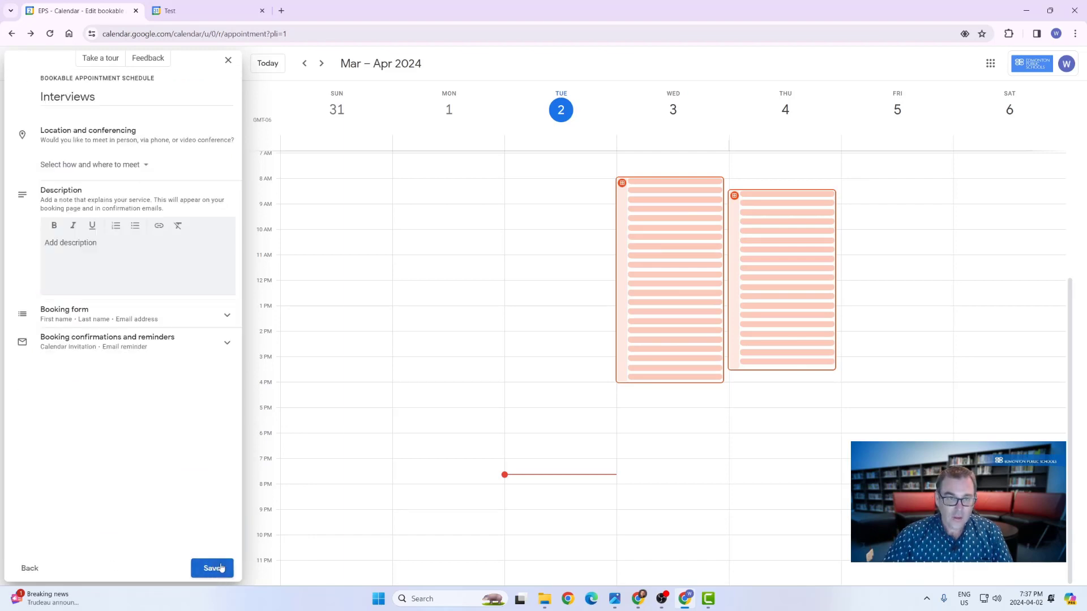
pyautogui.click(97, 164)
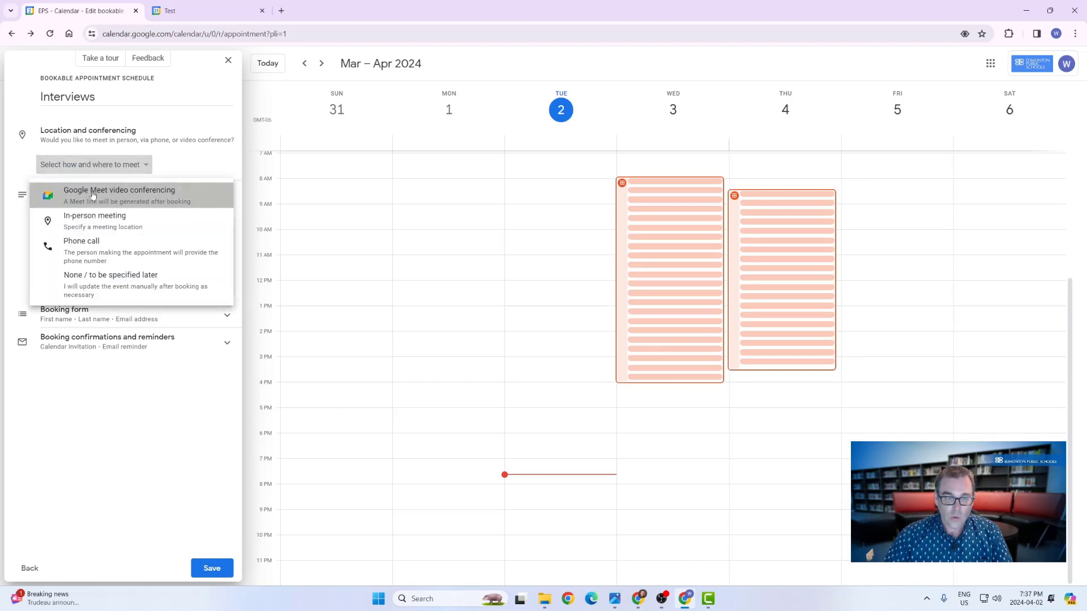
pyautogui.click(86, 195)
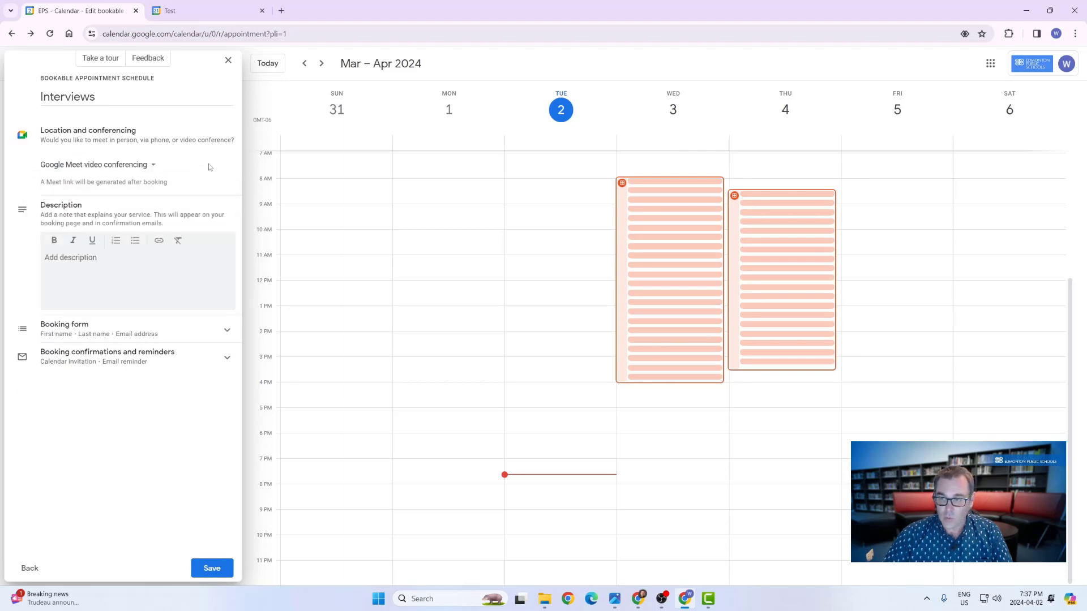
# Try the in-person meeting option for the location and return the setting to Google Meet video conferencing
pyautogui.click(102, 165)
pyautogui.click(97, 215)
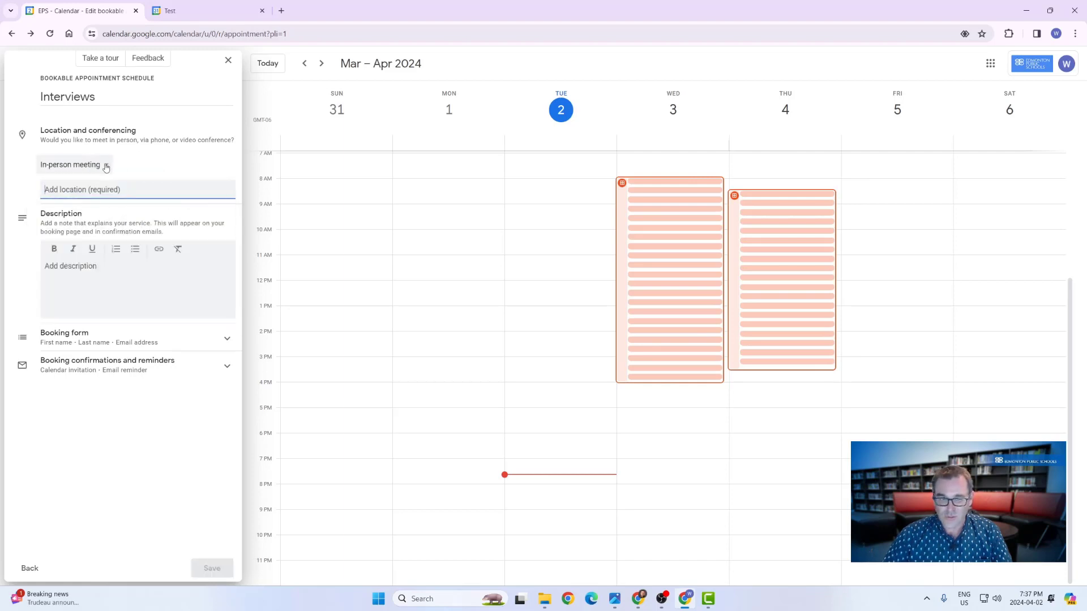
pyautogui.click(107, 165)
pyautogui.click(108, 192)
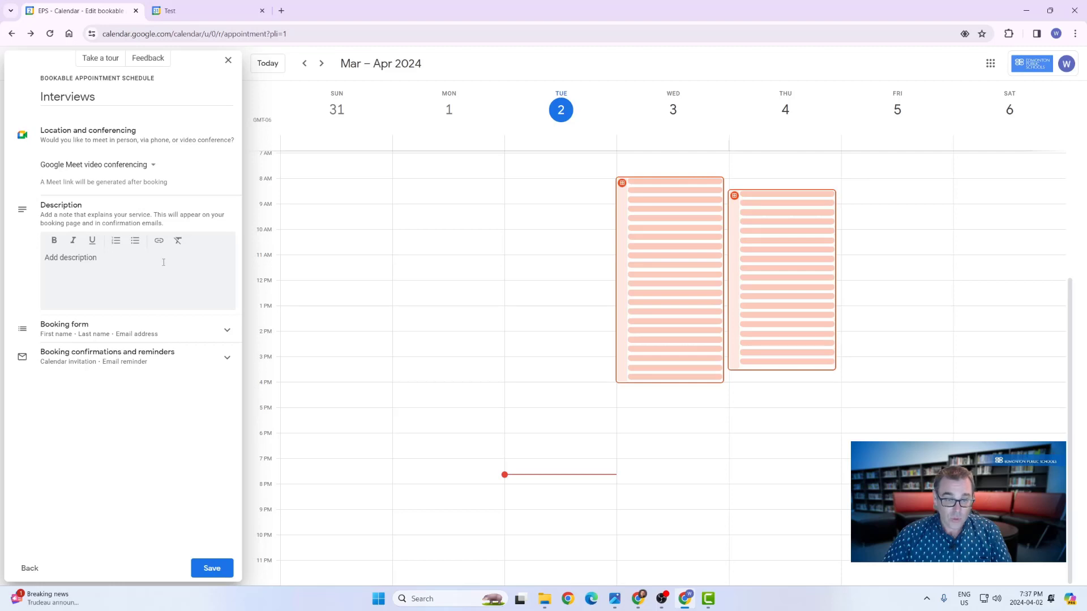
# Add a required custom item "Students name" to the booking form
pyautogui.click(97, 338)
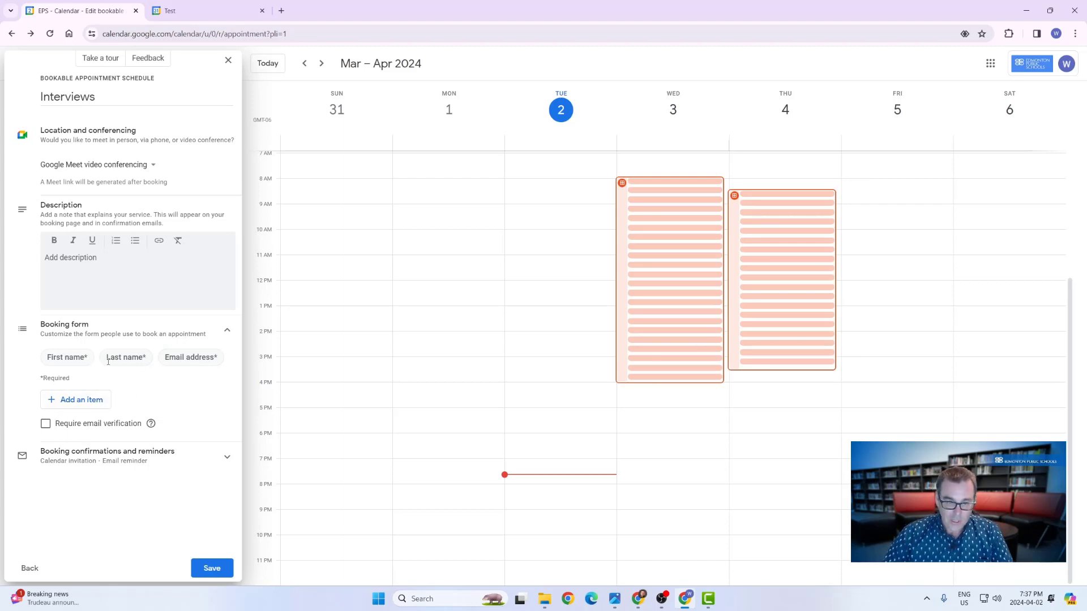
pyautogui.click(88, 403)
pyautogui.click(481, 316)
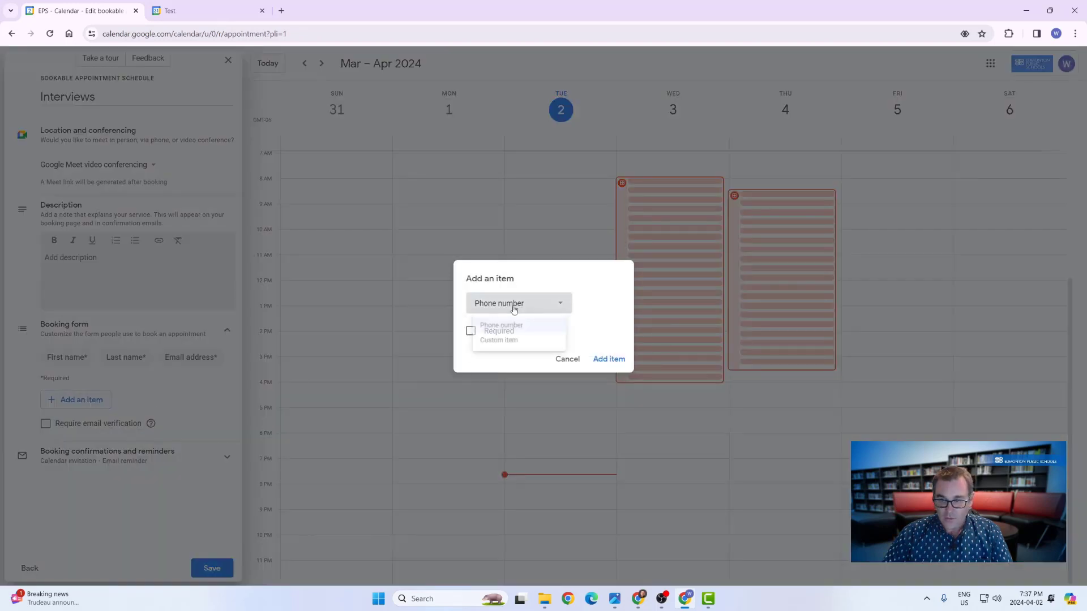
pyautogui.click(487, 343)
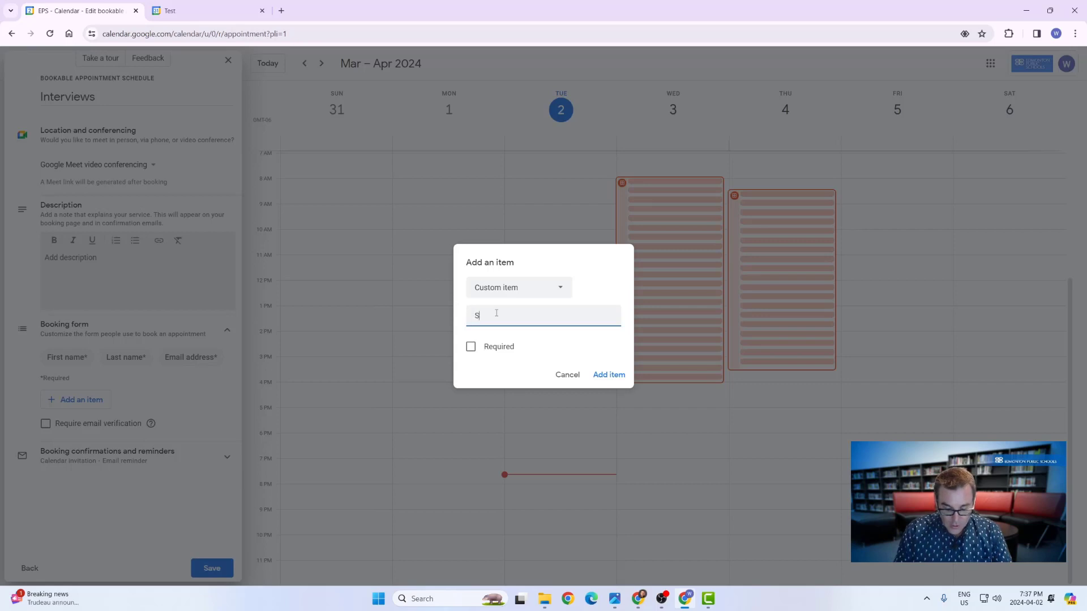
pyautogui.write('Students name')
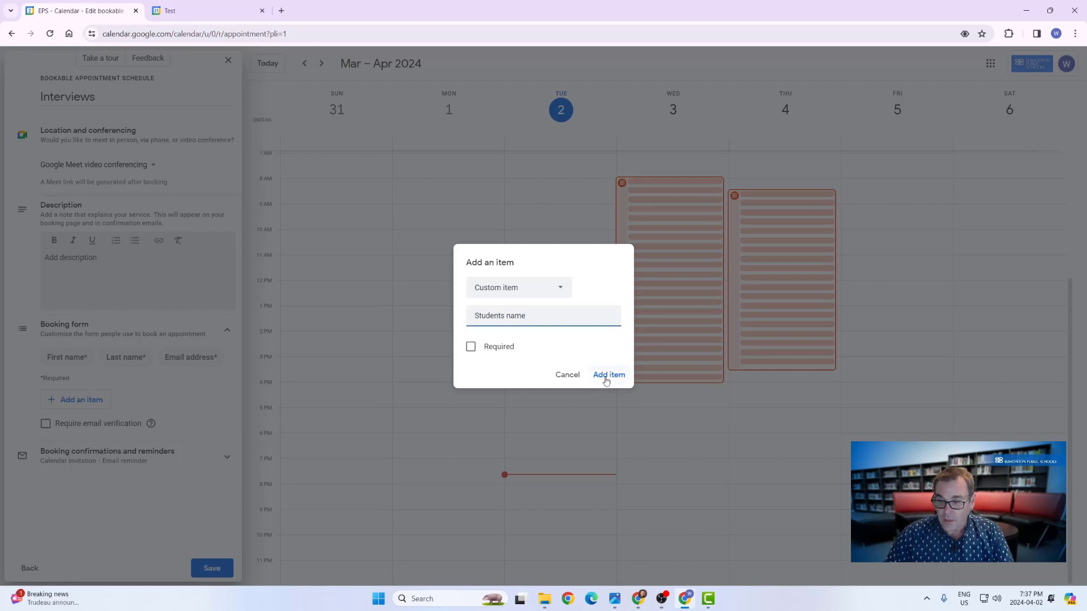
pyautogui.click(471, 347)
pyautogui.click(599, 374)
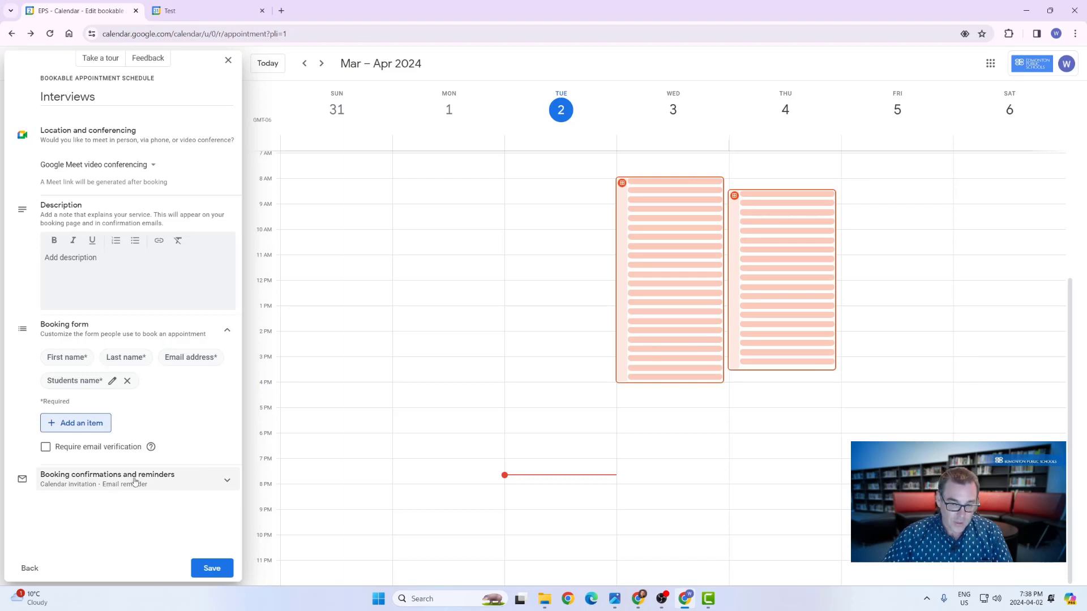
# Require email verification for bookings, and save the appointment schedule after reviewing its confirmation and reminder settings
pyautogui.click(45, 447)
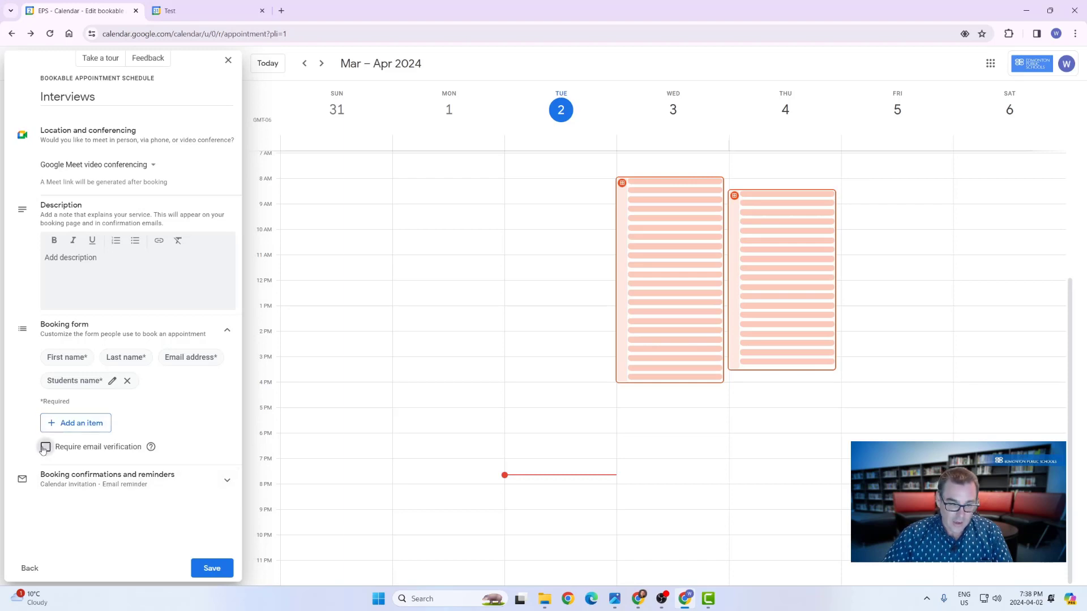
pyautogui.click(146, 480)
pyautogui.scroll(-2, 149, 480)
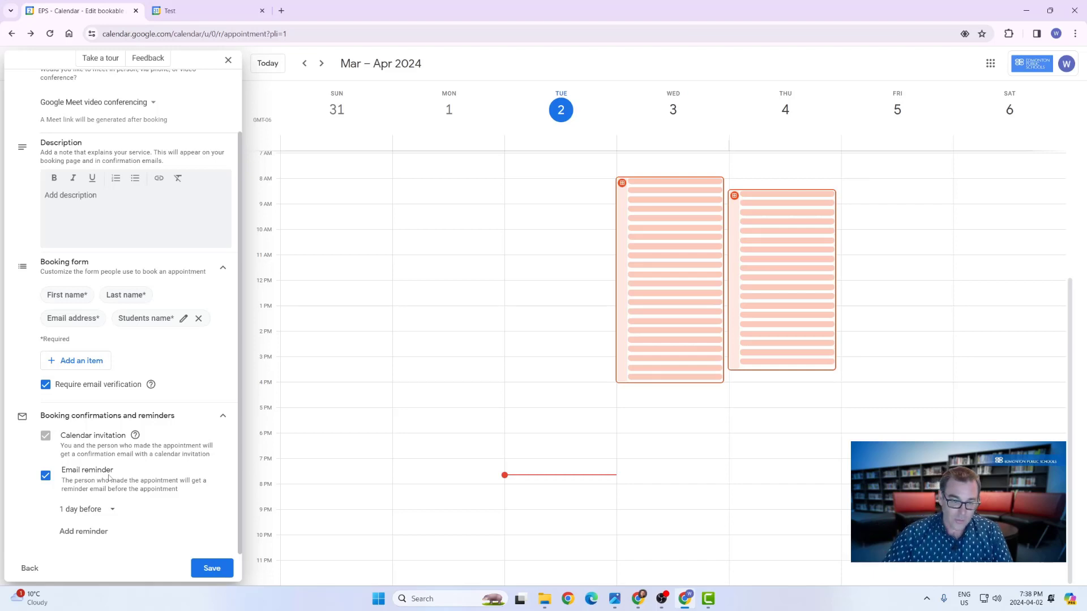
pyautogui.click(214, 575)
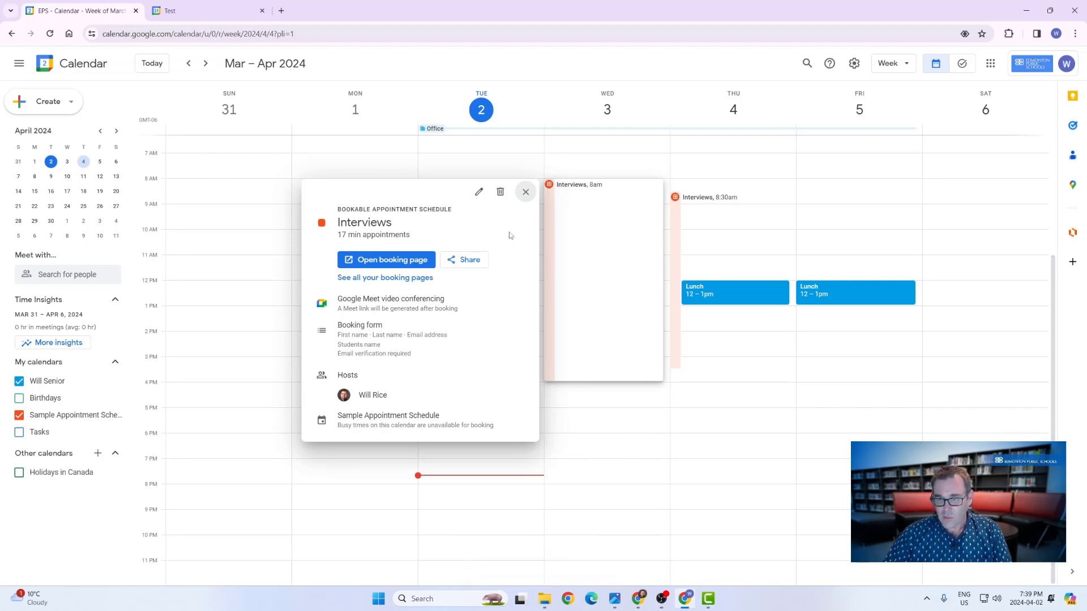
# Open the Interviews booking page and look over the appointment times offered on April 3 and 4
pyautogui.click(379, 260)
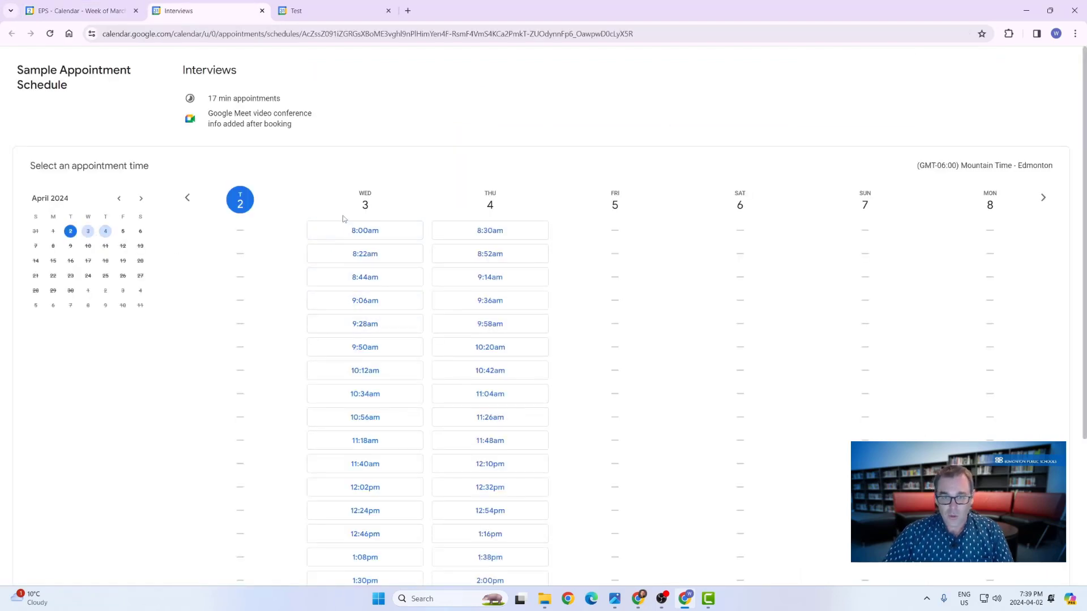
pyautogui.scroll(-3, 443, 187)
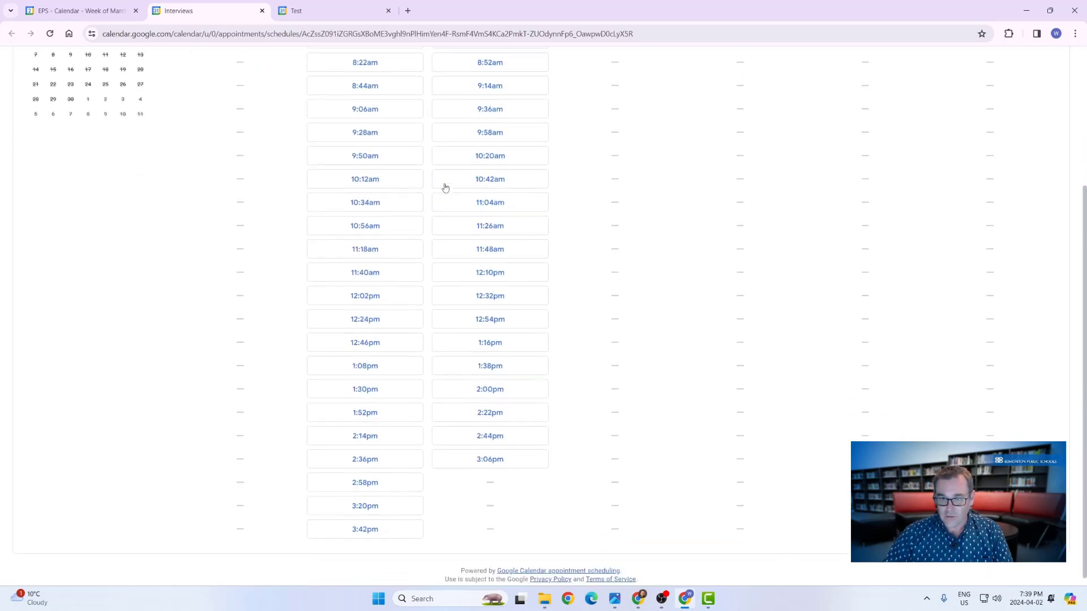
pyautogui.scroll(1, 444, 187)
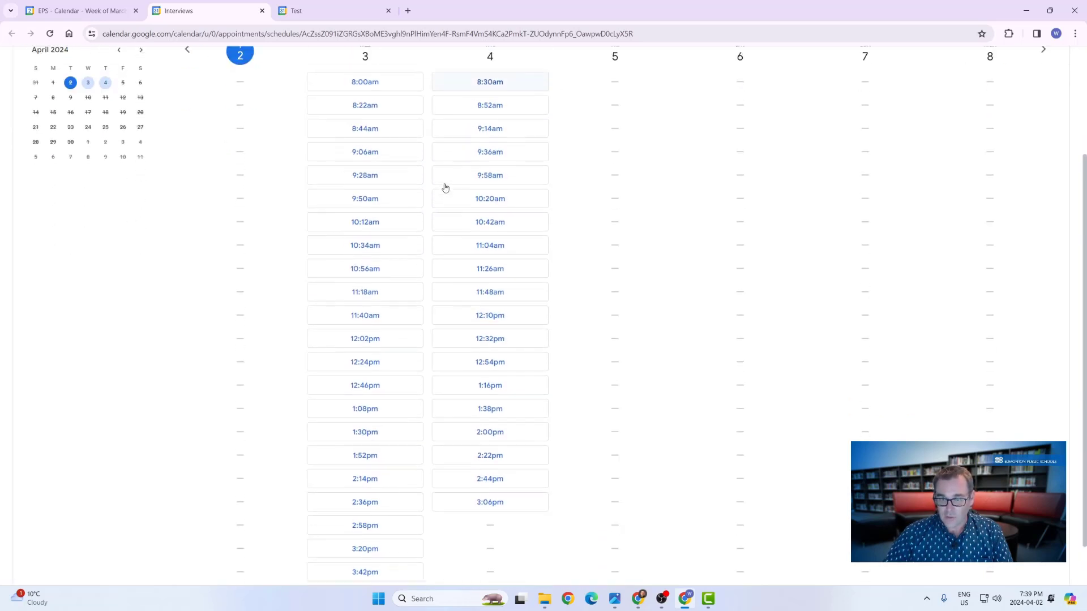
# Book the April 3 11:18am appointment with a student's name entered, and close the booking confirmation
pyautogui.click(366, 293)
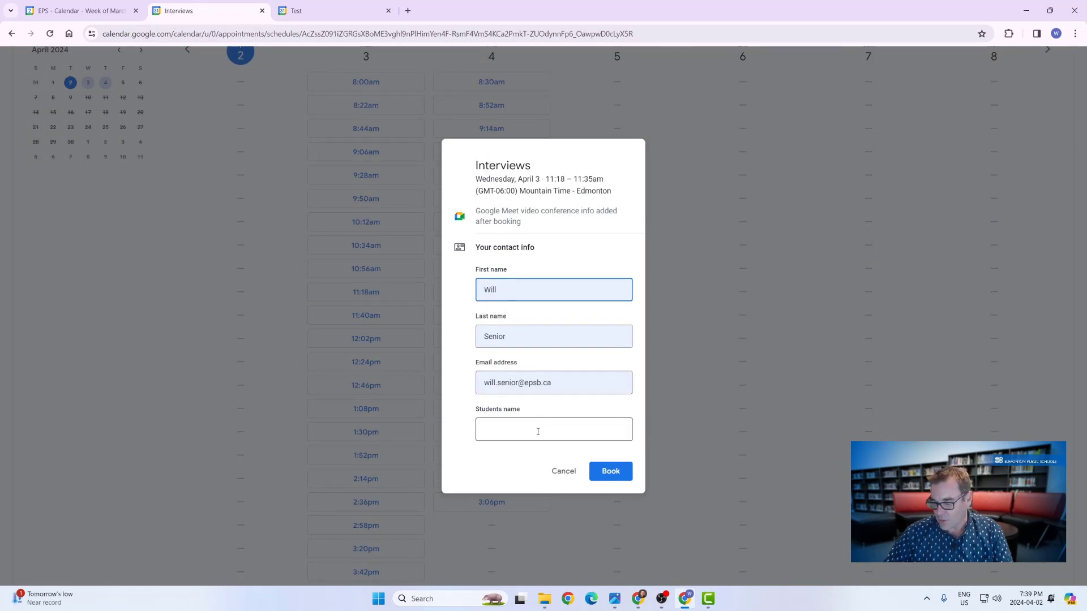
pyautogui.click(507, 436)
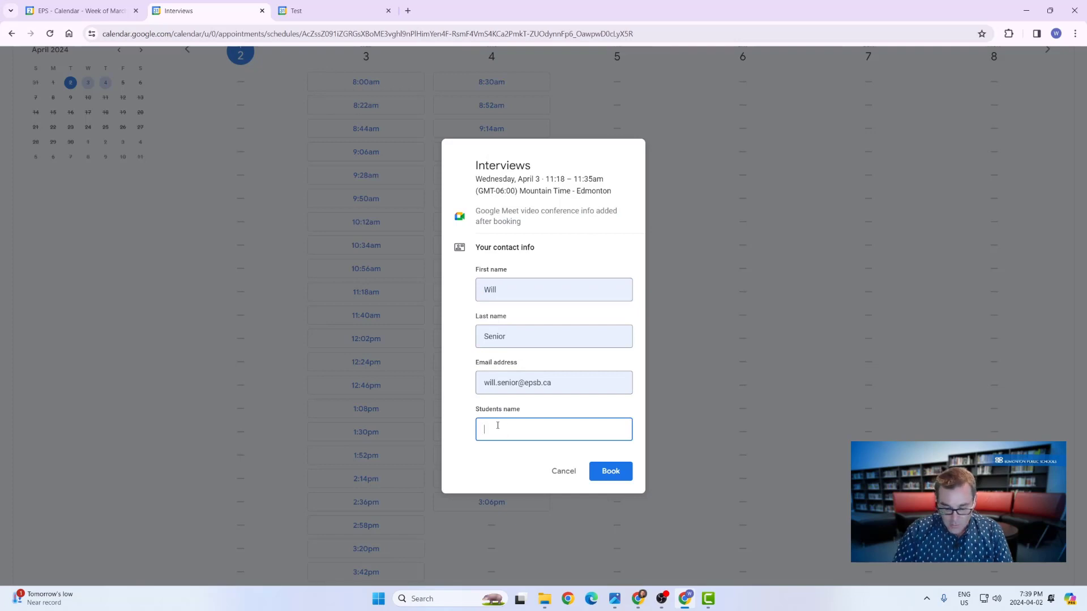
pyautogui.write('Lily')
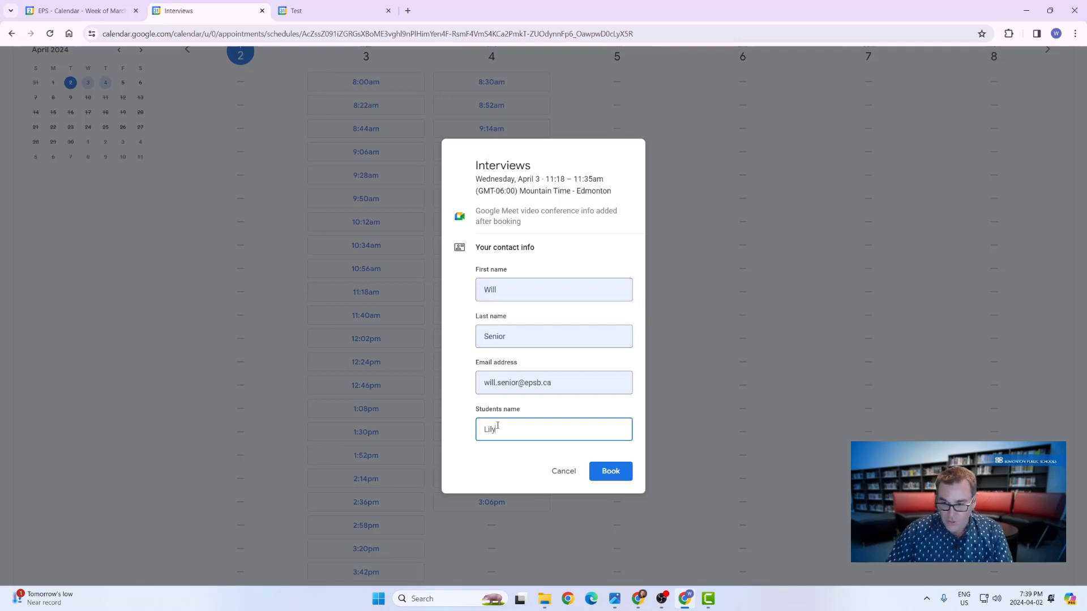
pyautogui.click(606, 471)
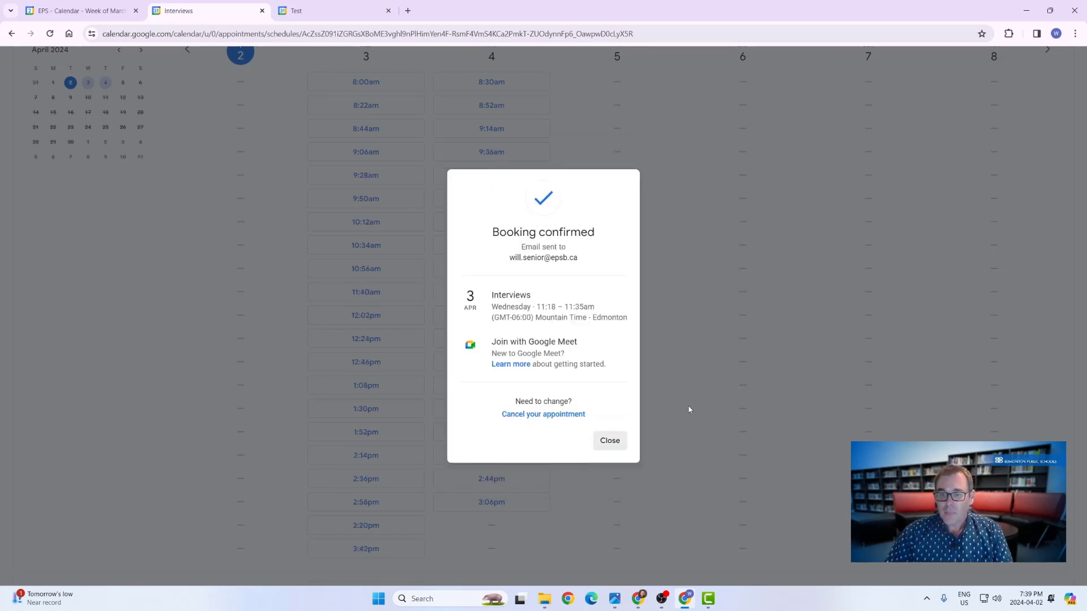
pyautogui.click(609, 441)
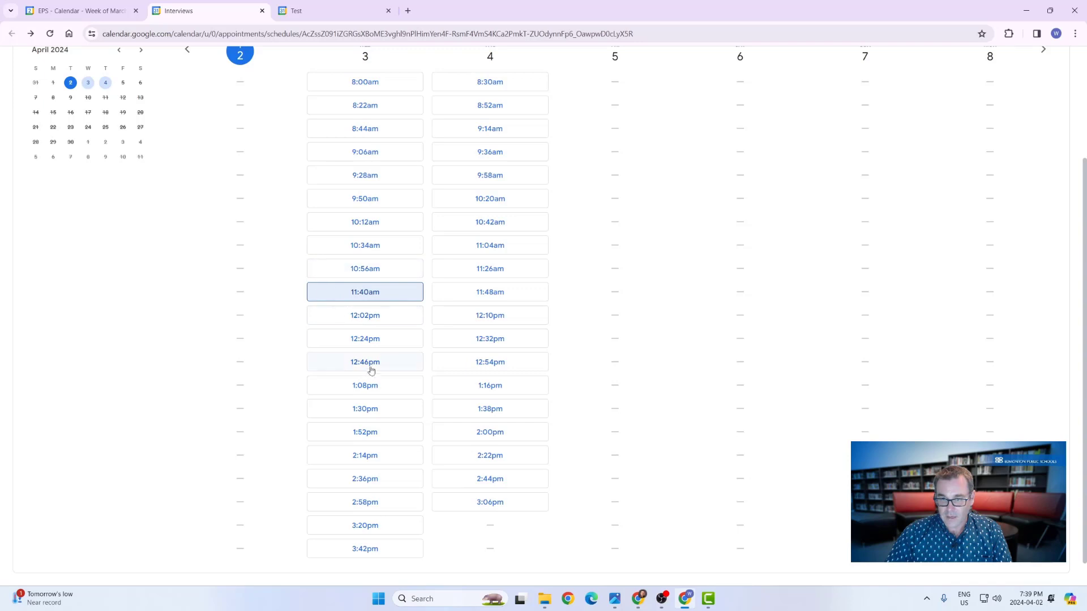
# Return to the calendar and view the details of the booked April 3 interview at 11:18am
pyautogui.click(122, 12)
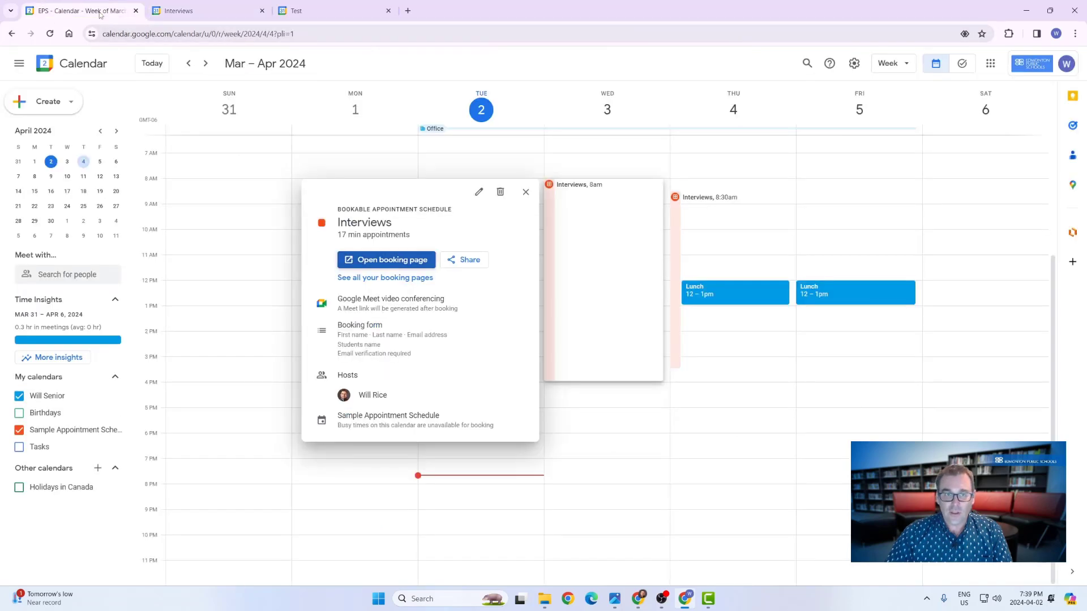
pyautogui.click(524, 193)
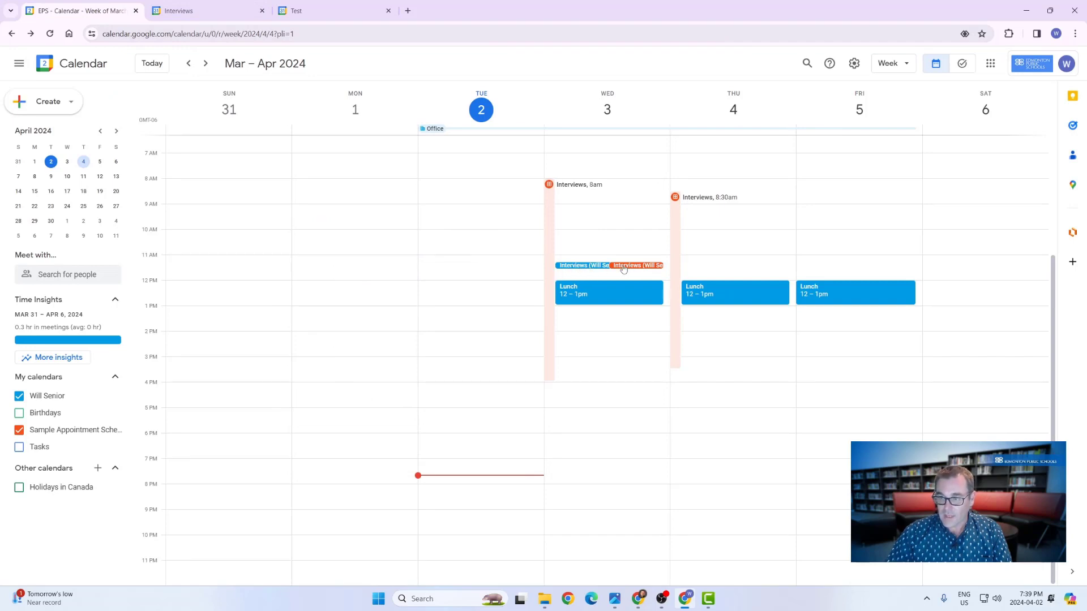
pyautogui.click(580, 266)
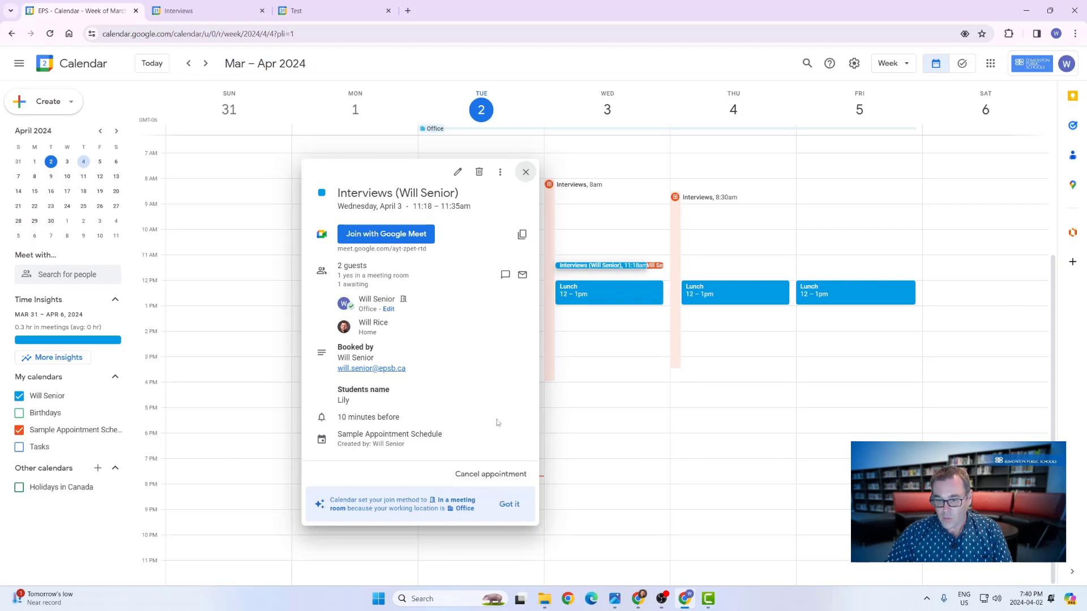
pyautogui.click(525, 172)
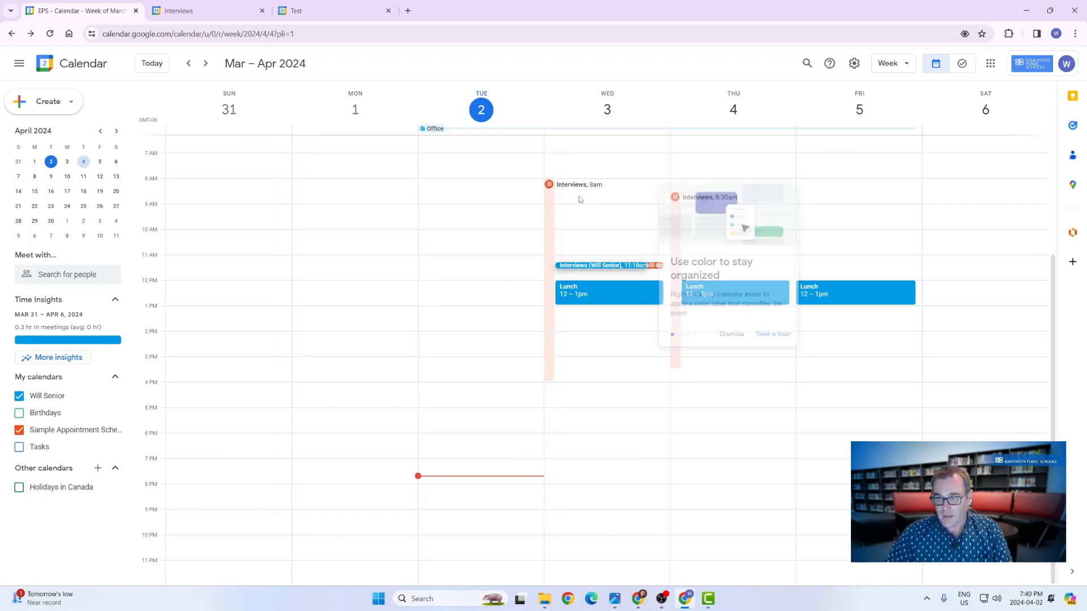
# Open the Interviews schedule for editing from its April 3 block and close the editor without changes
pyautogui.click(552, 208)
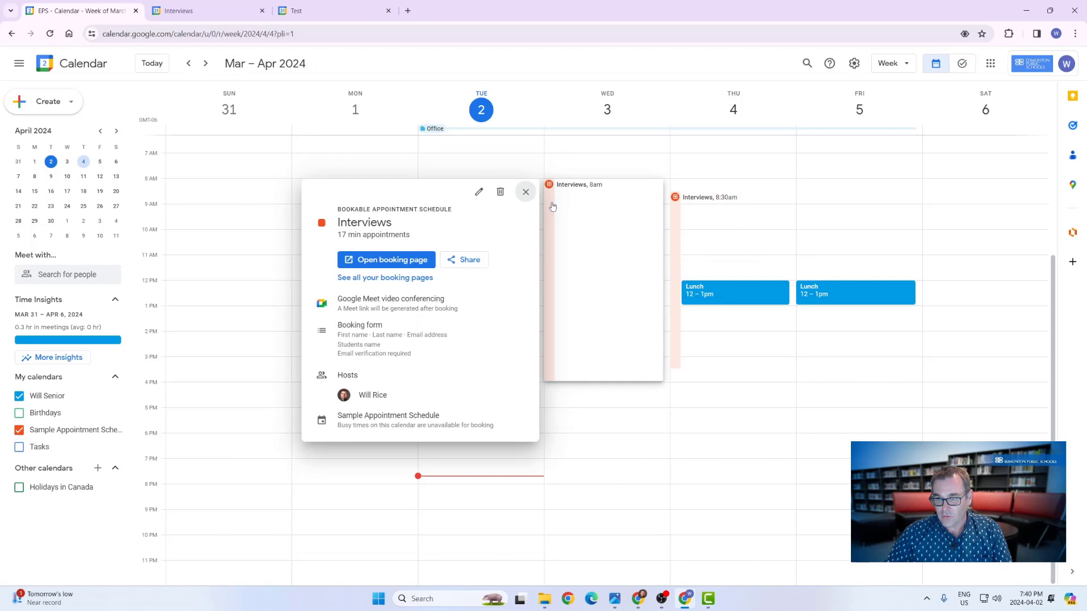
pyautogui.click(479, 193)
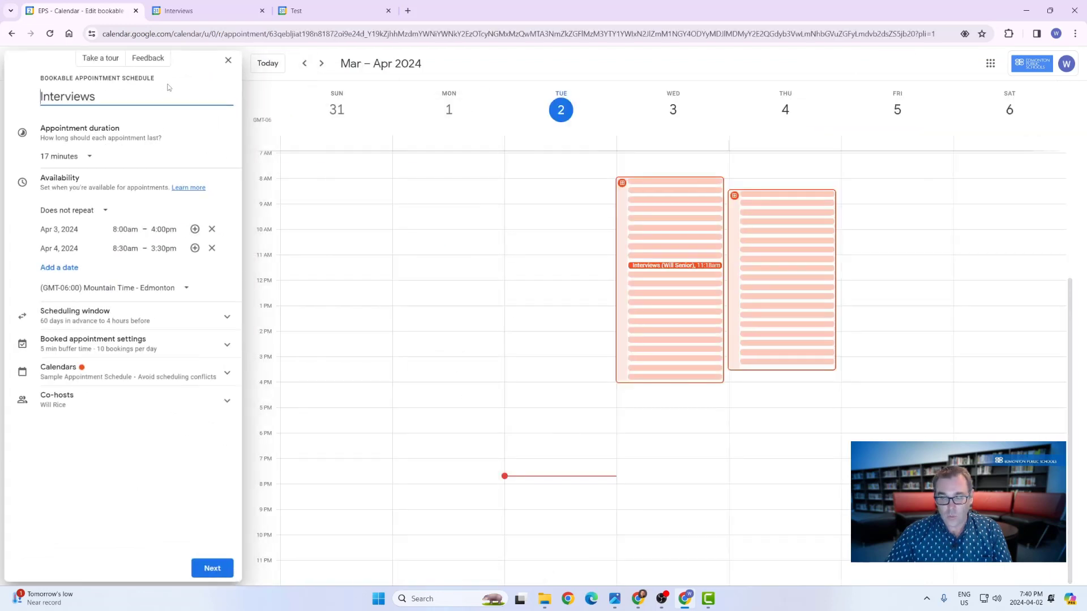
pyautogui.click(229, 60)
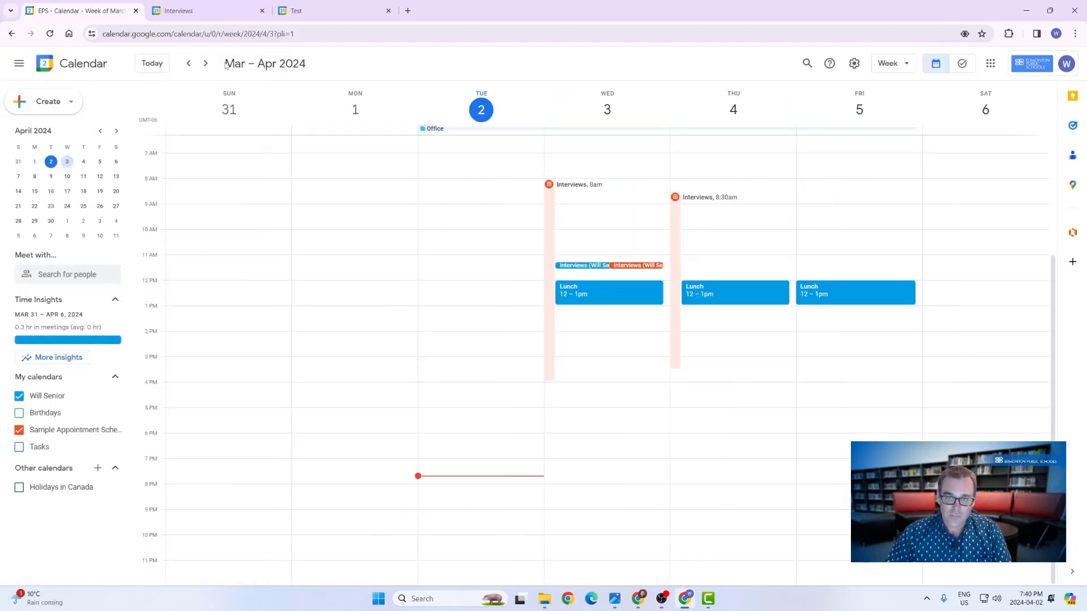
# Open the list of item types that can be created in the calendar
pyautogui.click(70, 103)
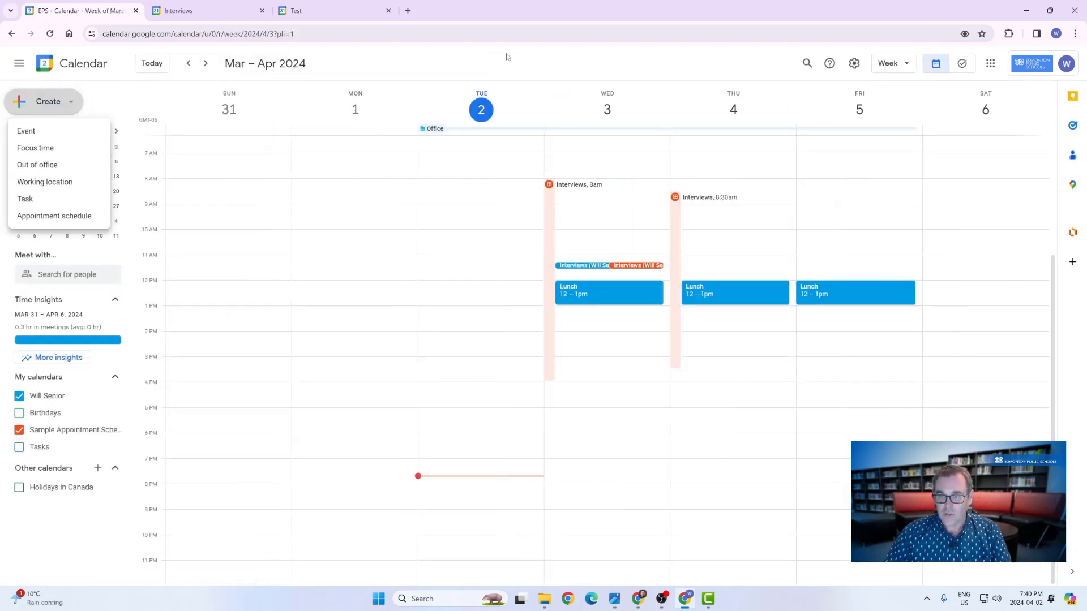